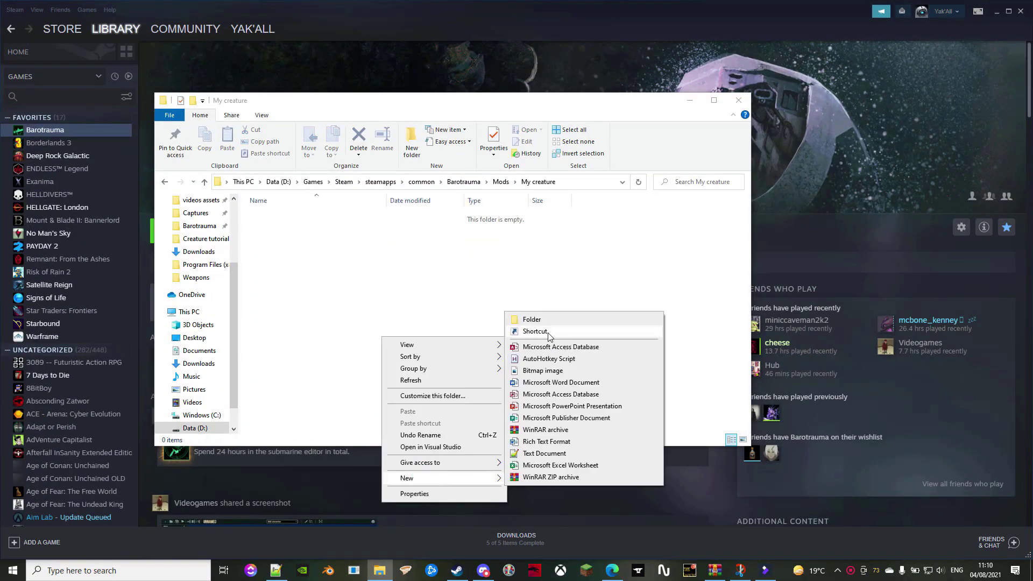
{"action": "left_click", "coordinate": [522, 441]}
{"action": "key", "text": "ctrl+z"}
{"action": "key", "text": "super+e"}
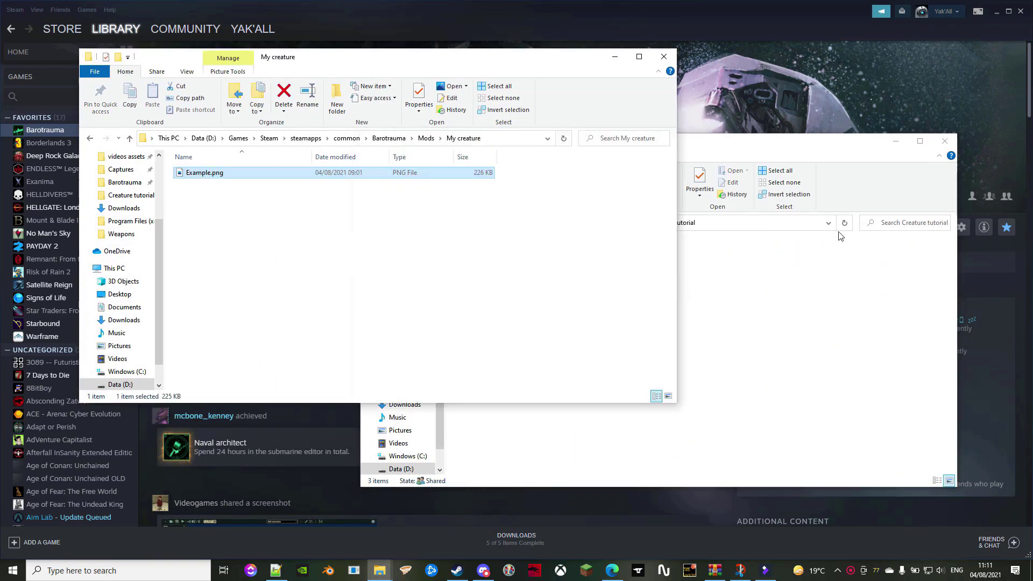
- Open the creature's sprite artwork in Affinity Photo and try to export it as the PNG file crawlraptor.png
{"action": "double_click", "coordinate": [504, 285]}
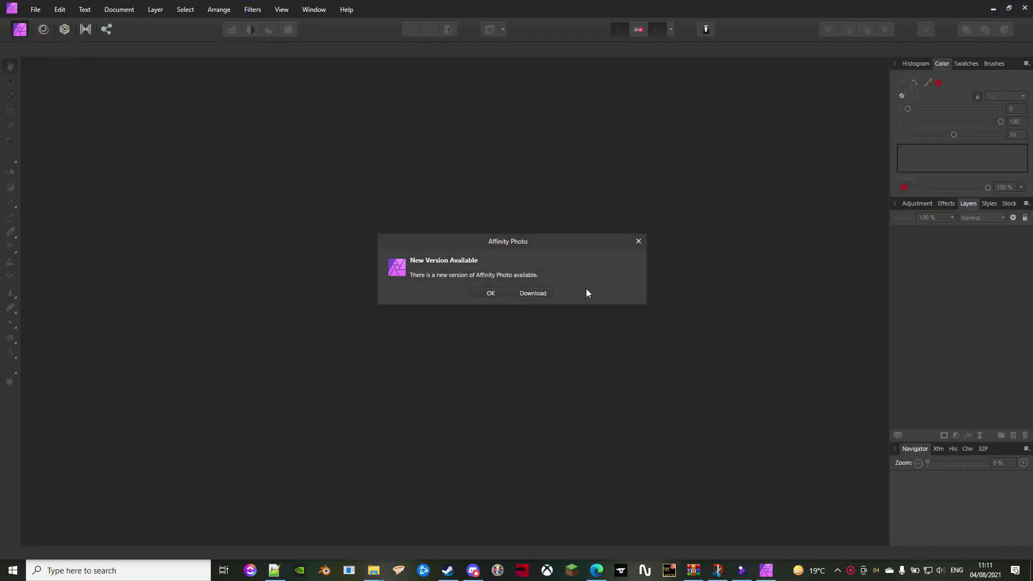
{"action": "left_click", "coordinate": [489, 290]}
{"action": "left_click", "coordinate": [35, 9]}
{"action": "left_click", "coordinate": [43, 233]}
{"action": "left_click", "coordinate": [604, 351]}
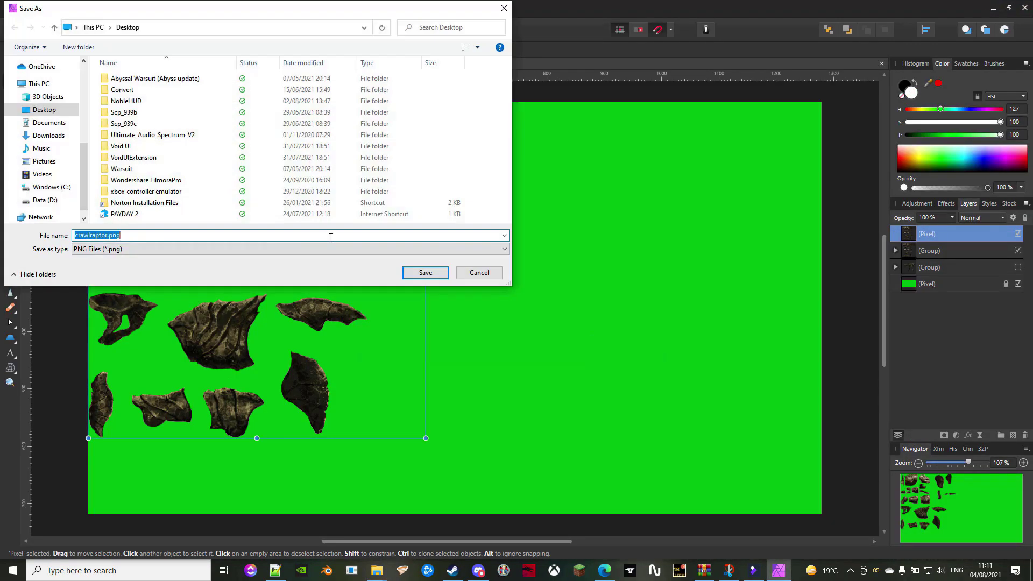
{"action": "key", "text": "Escape"}
{"action": "left_click", "coordinate": [778, 571]}
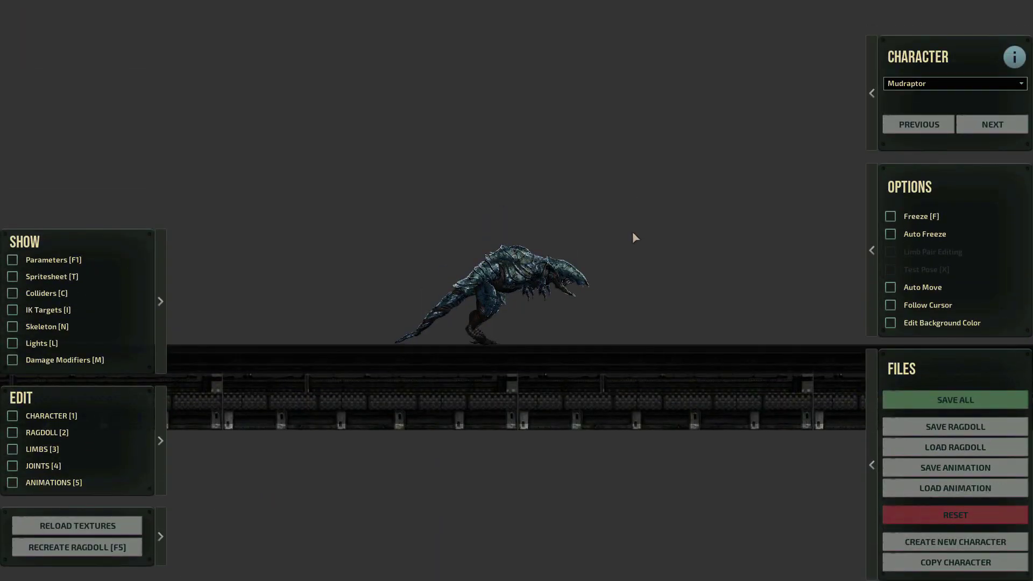
- Start a new character in Barotrauma's character editor and name it CrawlerRaptor
{"action": "left_click", "coordinate": [976, 542]}
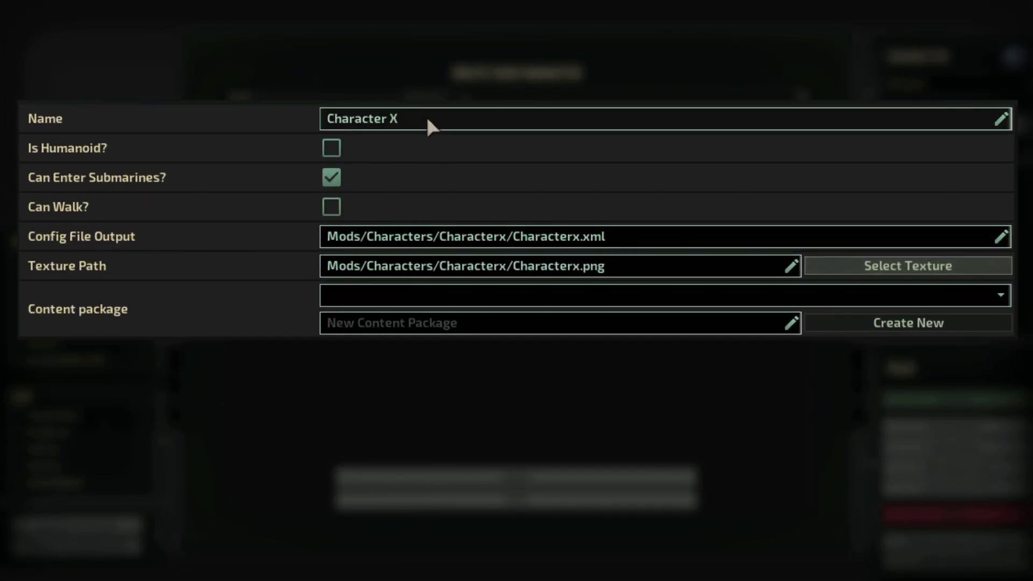
{"action": "left_click", "coordinate": [432, 121]}
{"action": "key", "text": "BackSpace"}
{"action": "key", "text": "BackSpace"}
{"action": "key", "text": "BackSpace"}
{"action": "key", "text": "BackSpace"}
{"action": "key", "text": "BackSpace"}
{"action": "key", "text": "BackSpace"}
{"action": "key", "text": "BackSpace"}
{"action": "key", "text": "BackSpace"}
{"action": "key", "text": "BackSpace"}
{"action": "key", "text": "BackSpace"}
{"action": "key", "text": "BackSpace"}
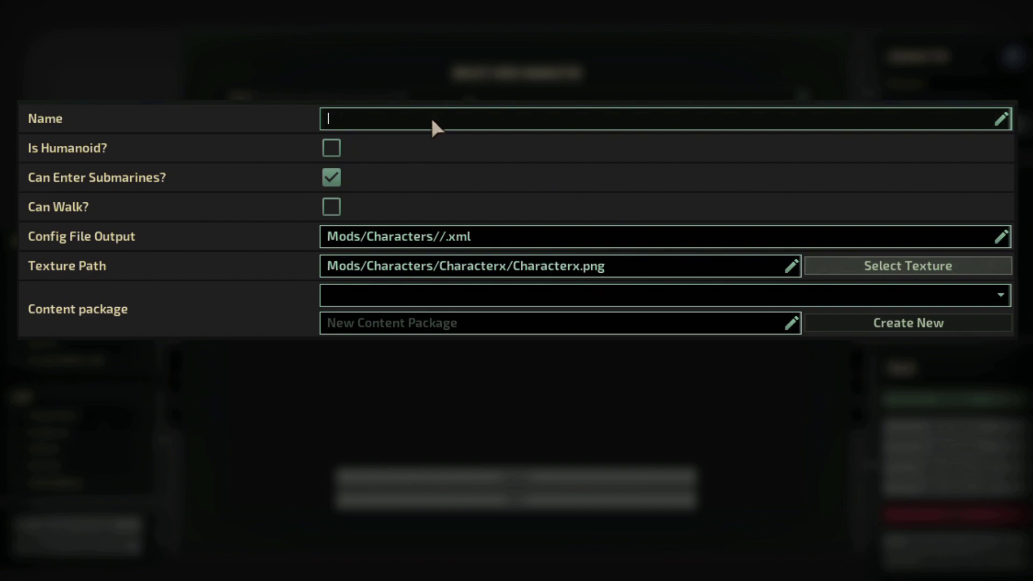
{"action": "type", "text": "Cralwe"}
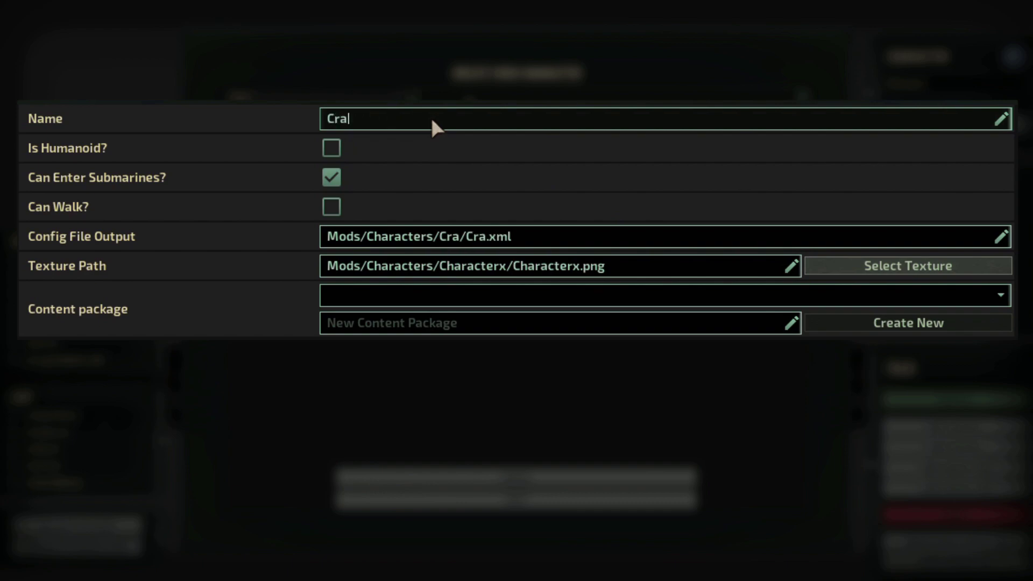
{"action": "key", "text": "BackSpace"}
{"action": "key", "text": "BackSpace"}
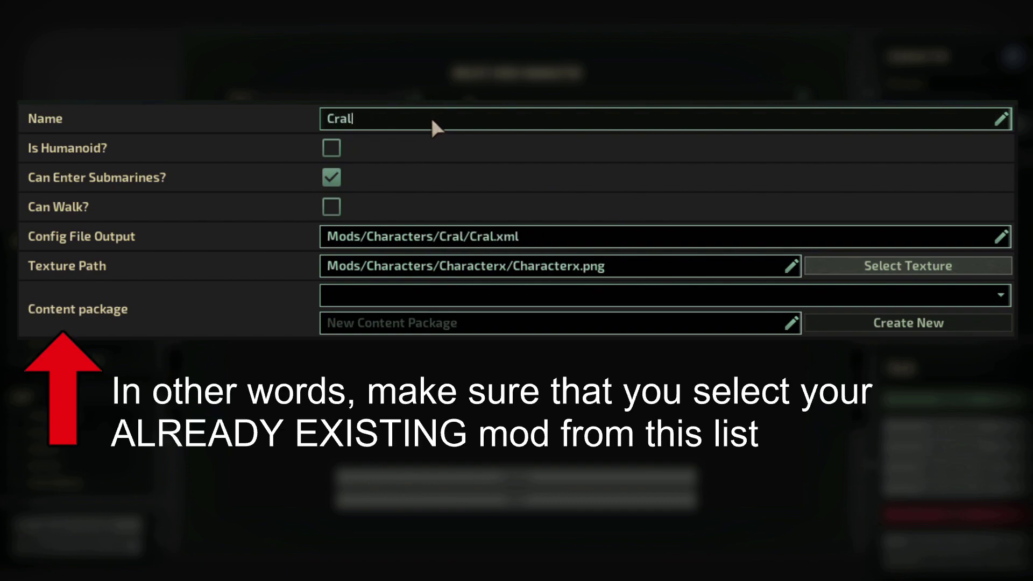
{"action": "key", "text": "BackSpace"}
{"action": "type", "text": "wlerRaptor"}
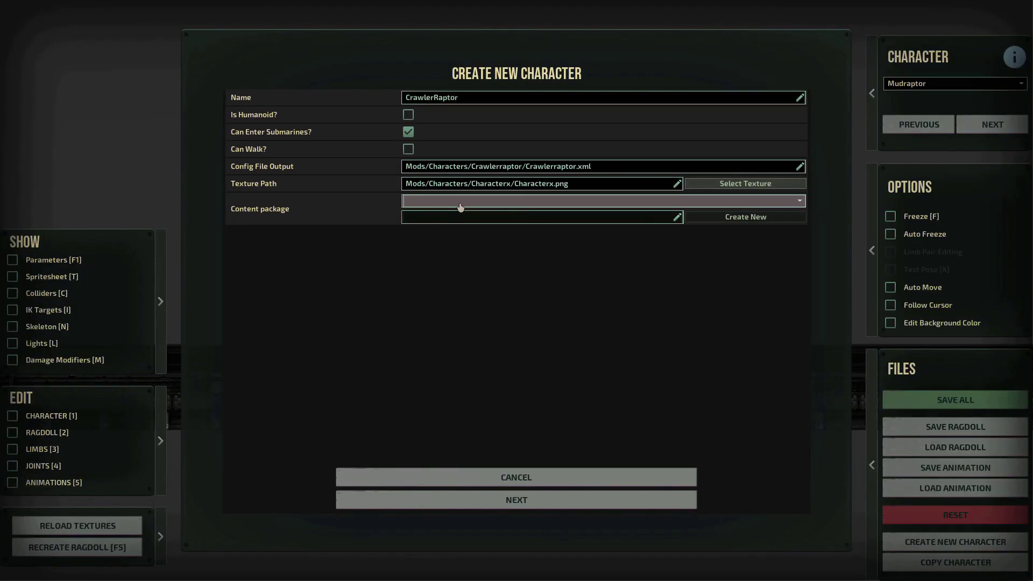
- Enter Creature Tutorial-CrawlerRaptor as the name of the new content package
{"action": "left_click", "coordinate": [453, 217]}
{"action": "type", "text": "CrawlerRaptor"}
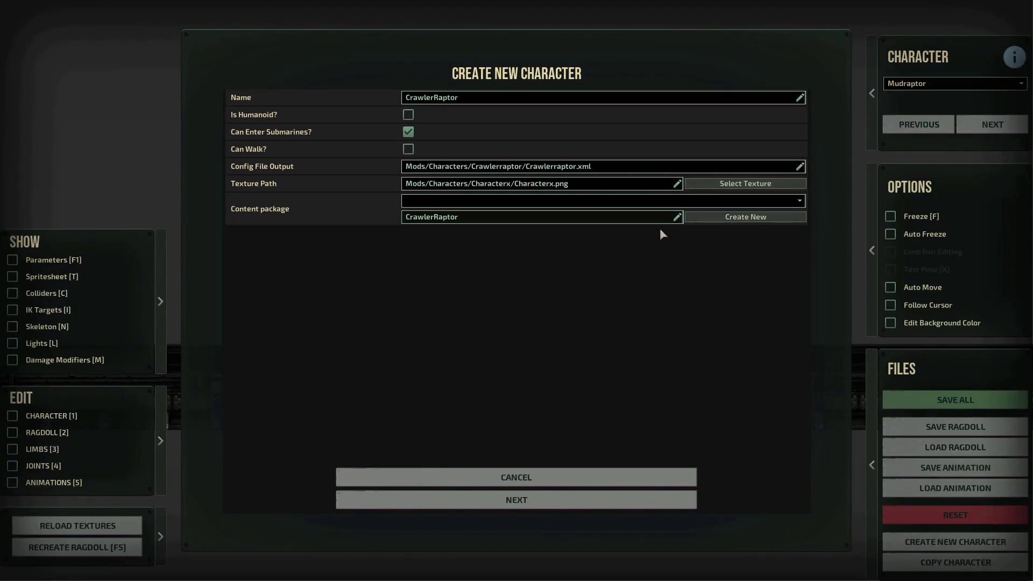
{"action": "key", "text": "Home"}
{"action": "type", "text": "Creature tutorial"}
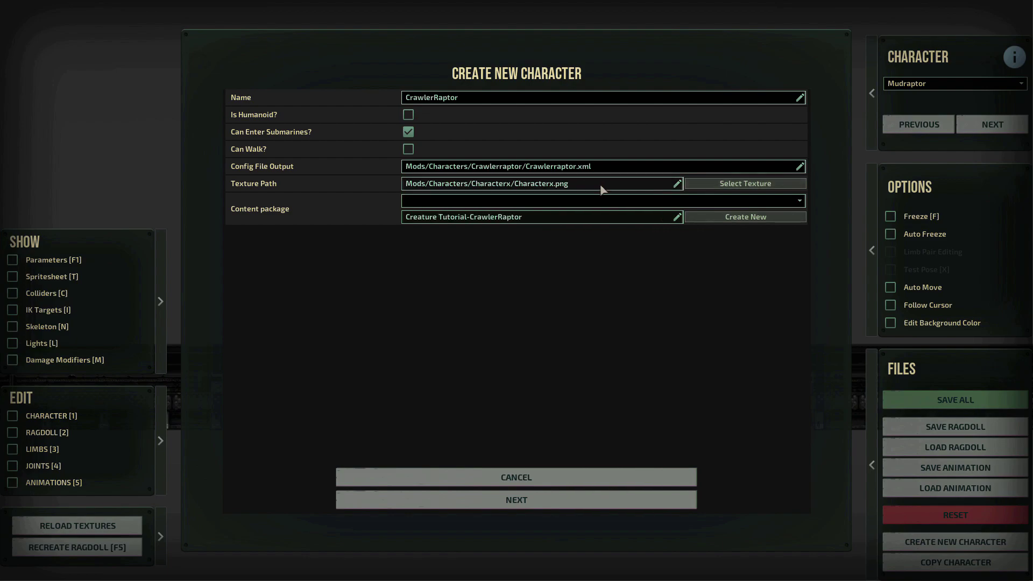
- Choose Example.png from the My creature folder as the texture and change its path to Mods\CrawlerRaptor\Example.png
{"action": "left_click", "coordinate": [746, 184]}
{"action": "double_click", "coordinate": [430, 187]}
{"action": "scroll", "coordinate": [430, 288], "scroll_direction": "down", "scroll_amount": 10}
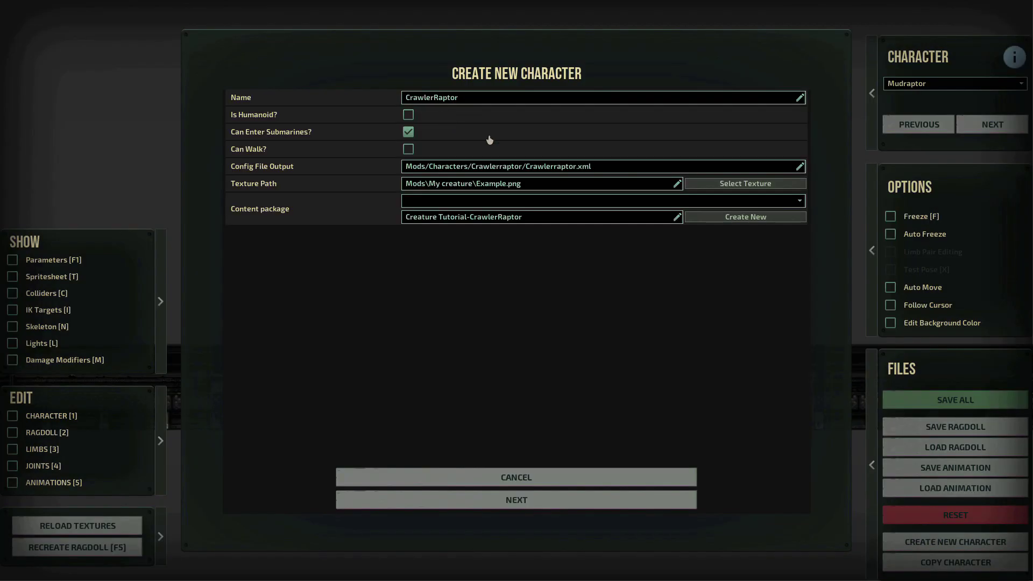
{"action": "type", "text": "awlerRaptor"}
- Set the config file output to Mods/CrawlerRaptor/Characters/Crawlerraptor/Crawlerraptor.xml and allow the character to walk
{"action": "left_click", "coordinate": [429, 166]}
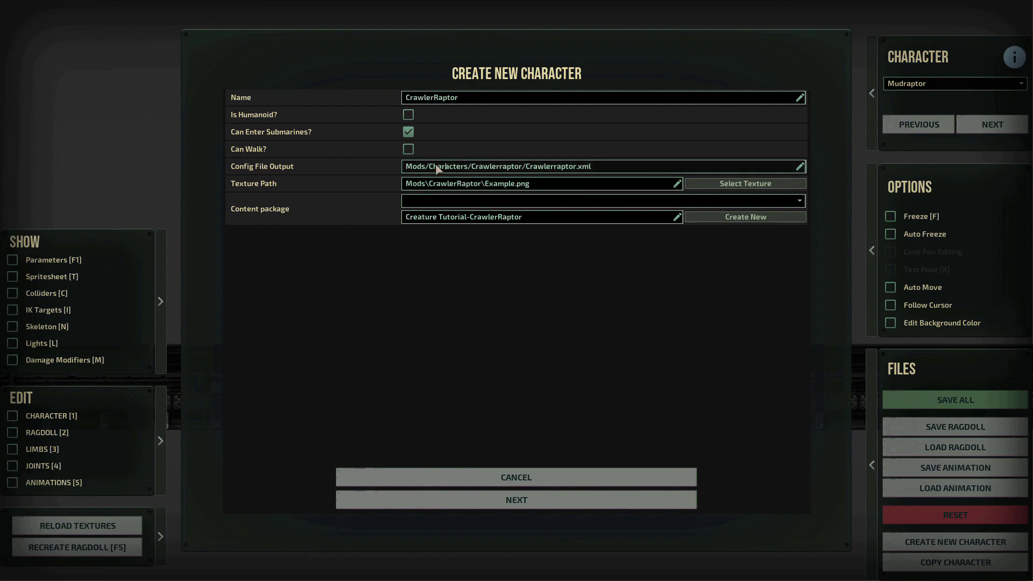
{"action": "type", "text": "CrawlerRap/"}
{"action": "left_click", "coordinate": [409, 149]}
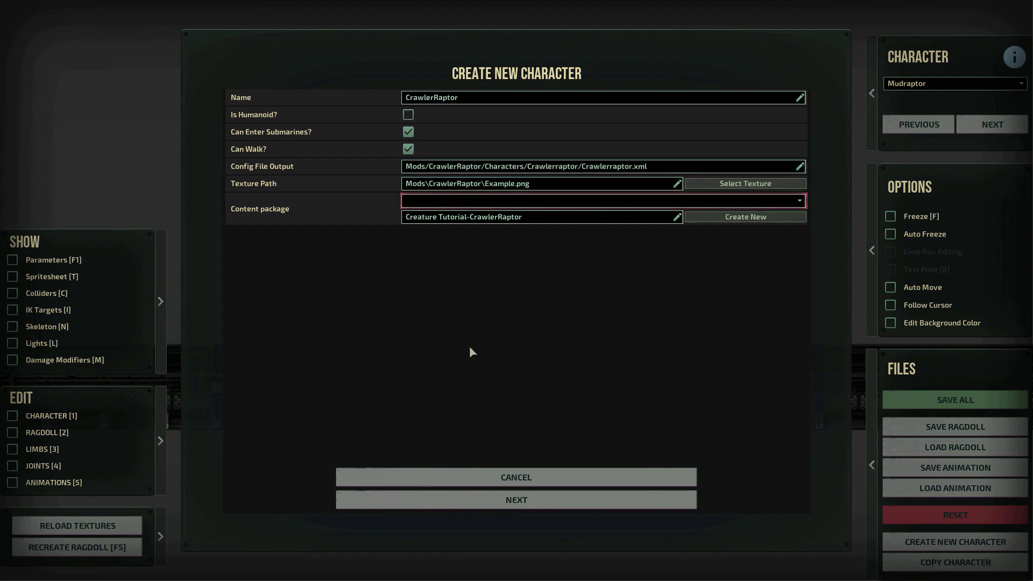
- Create the Creature Tutorial-CrawlerRaptor content package and proceed with creating the character
{"action": "left_click", "coordinate": [746, 217]}
{"action": "left_click", "coordinate": [517, 500]}
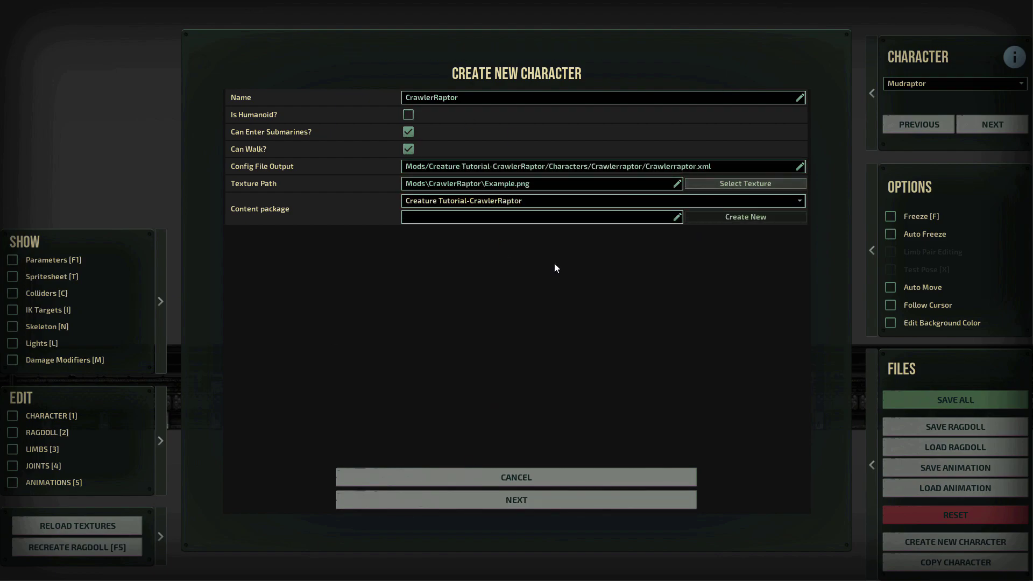
{"action": "left_click", "coordinate": [506, 500]}
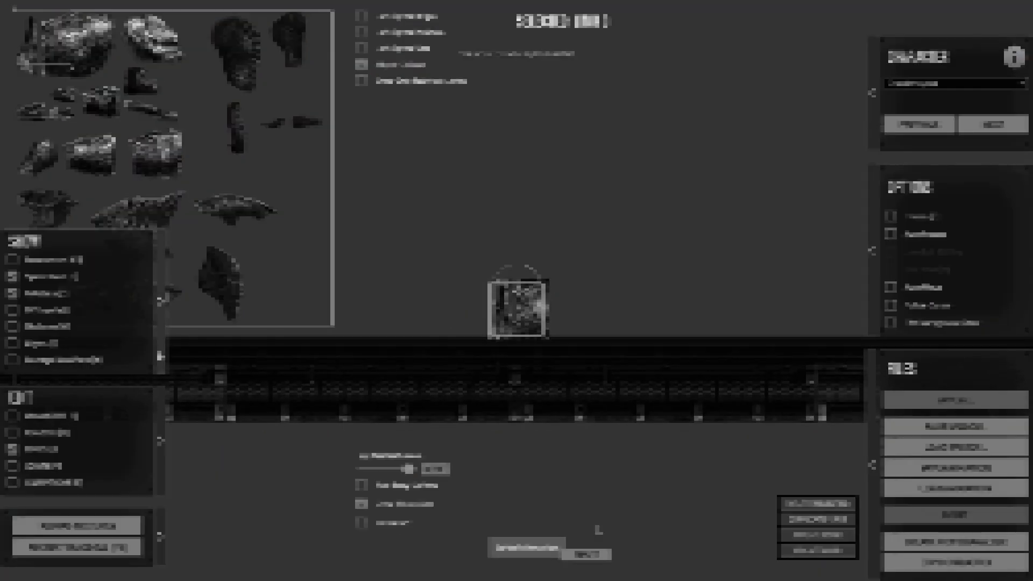
- Create separate limbs on the spritesheet around the head, the small piece beneath it and the next body pieces
{"action": "left_click", "coordinate": [160, 297]}
{"action": "left_click", "coordinate": [159, 439]}
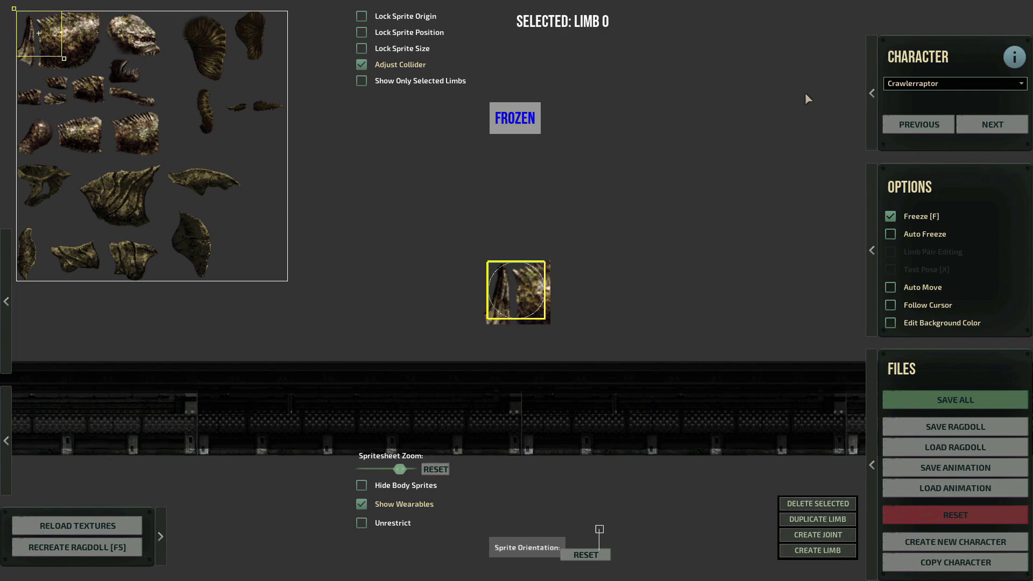
{"action": "left_click", "coordinate": [33, 57]}
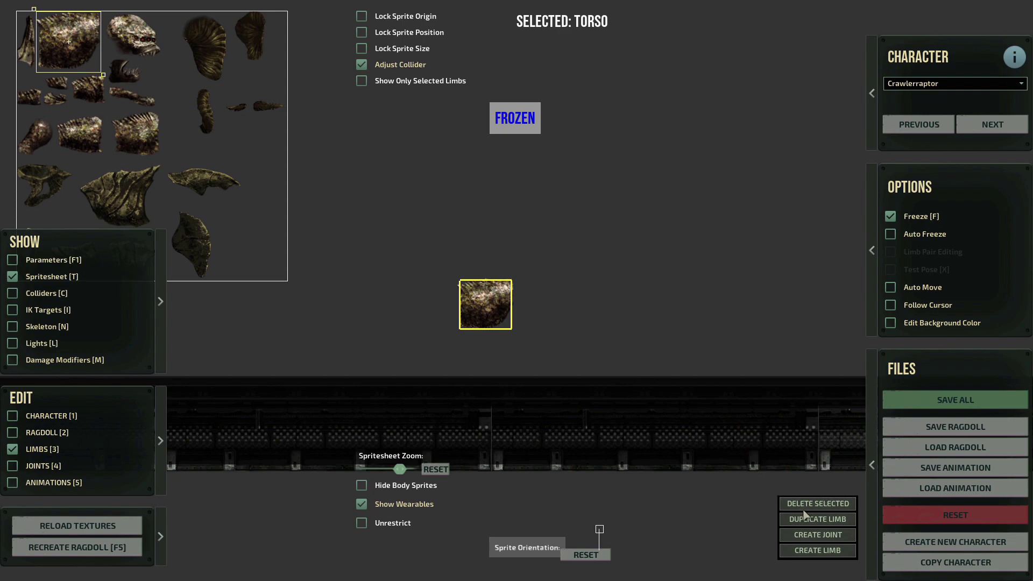
{"action": "left_click", "coordinate": [823, 547]}
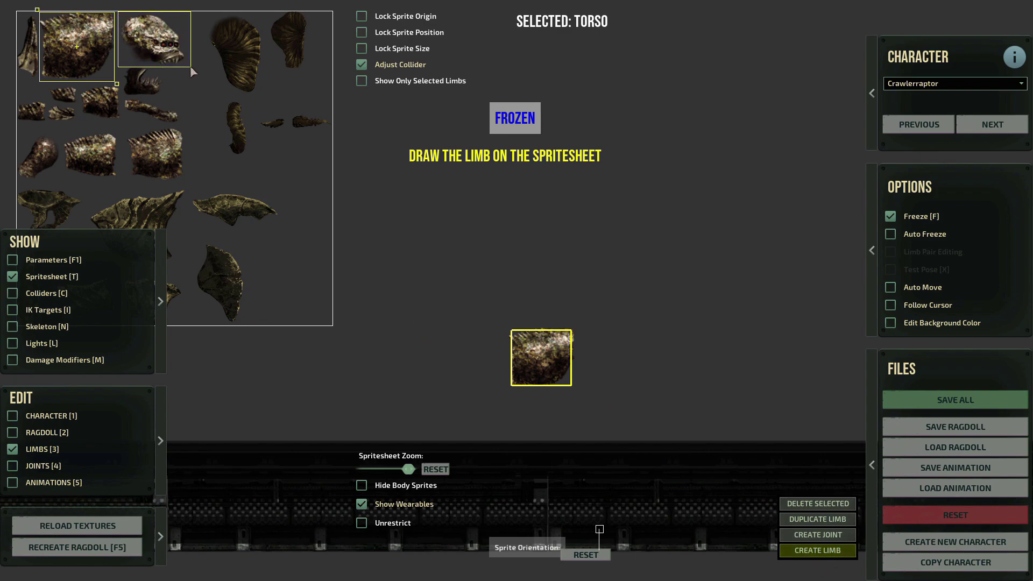
{"action": "left_click_drag", "start_coordinate": [191, 70], "coordinate": [161, 97]}
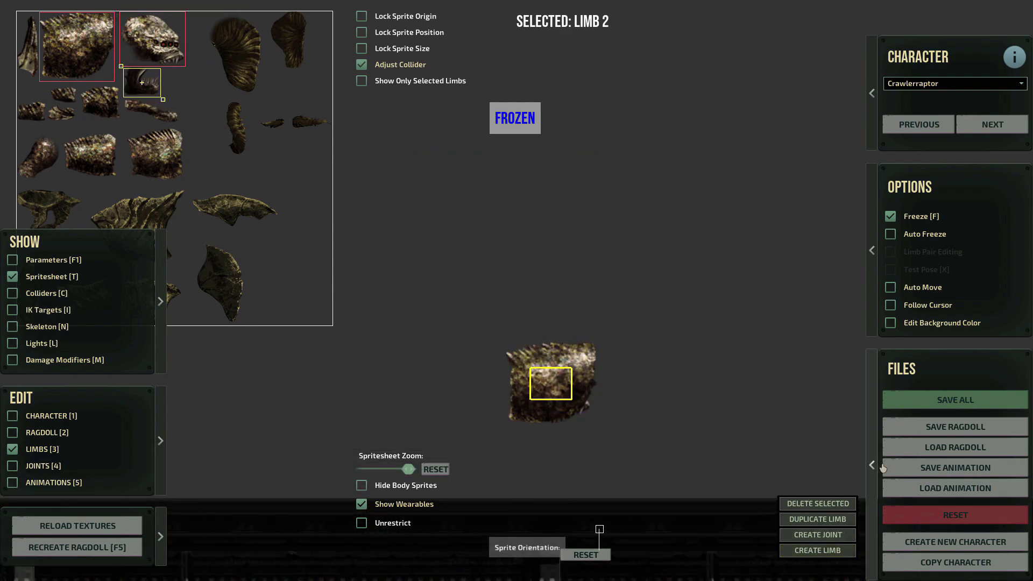
{"action": "left_click_drag", "start_coordinate": [39, 81], "coordinate": [47, 123]}
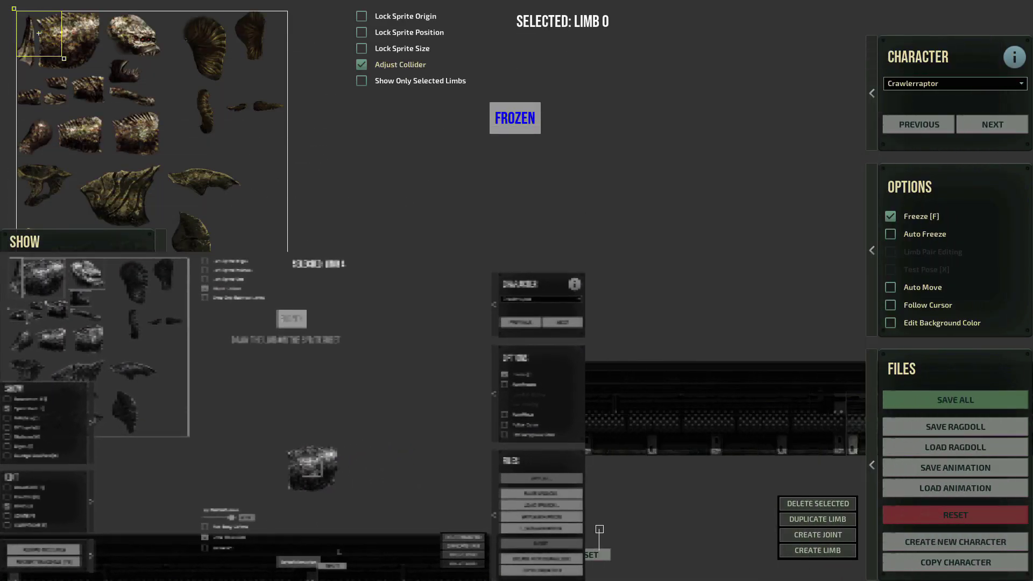
- Rename Limb 0 to Torso in its parameters and adjust the size of its rectangle on the spritesheet
{"action": "left_click", "coordinate": [11, 260]}
{"action": "left_click", "coordinate": [28, 277]}
{"action": "left_click", "coordinate": [29, 278]}
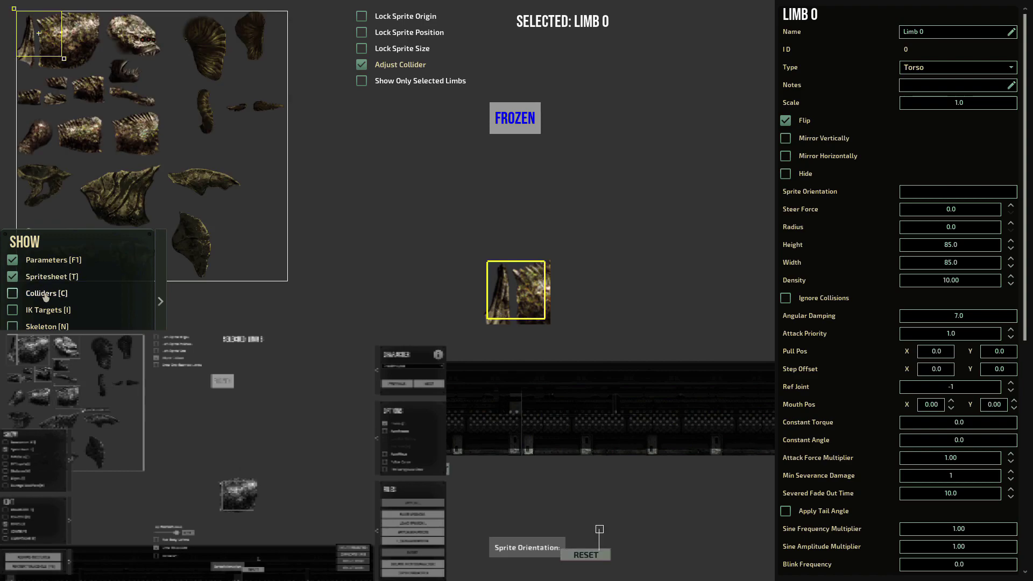
{"action": "left_click", "coordinate": [160, 302]}
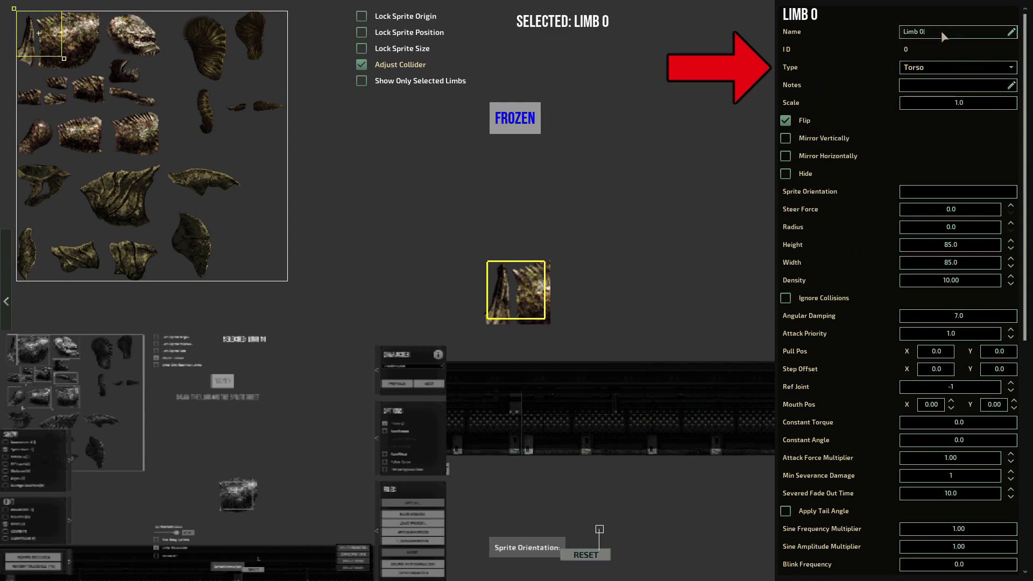
{"action": "key", "text": "BackSpace"}
{"action": "key", "text": "BackSpace"}
{"action": "key", "text": "BackSpace"}
{"action": "key", "text": "BackSpace"}
{"action": "key", "text": "BackSpace"}
{"action": "key", "text": "BackSpace"}
{"action": "type", "text": "Tors"}
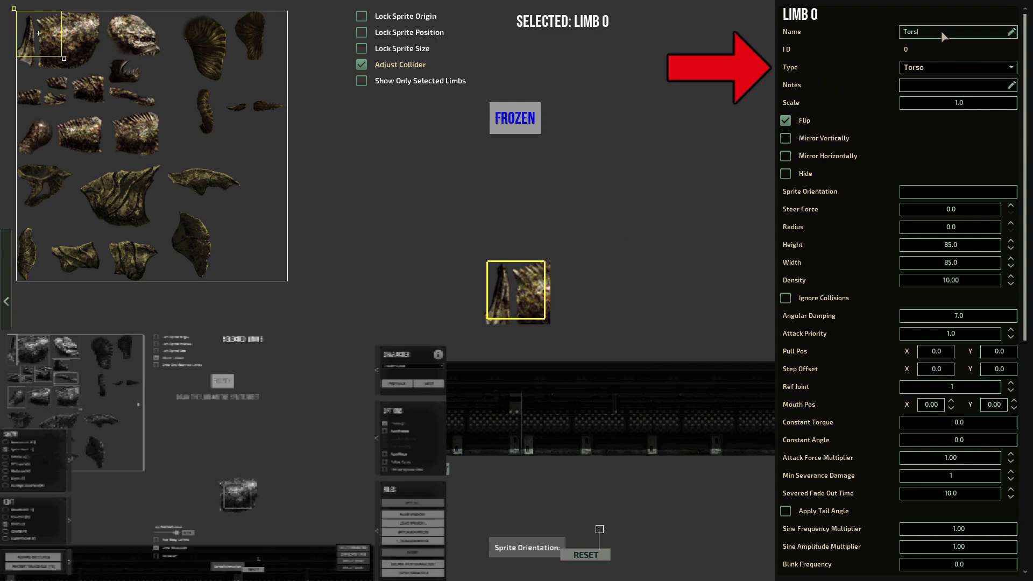
{"action": "type", "text": "o"}
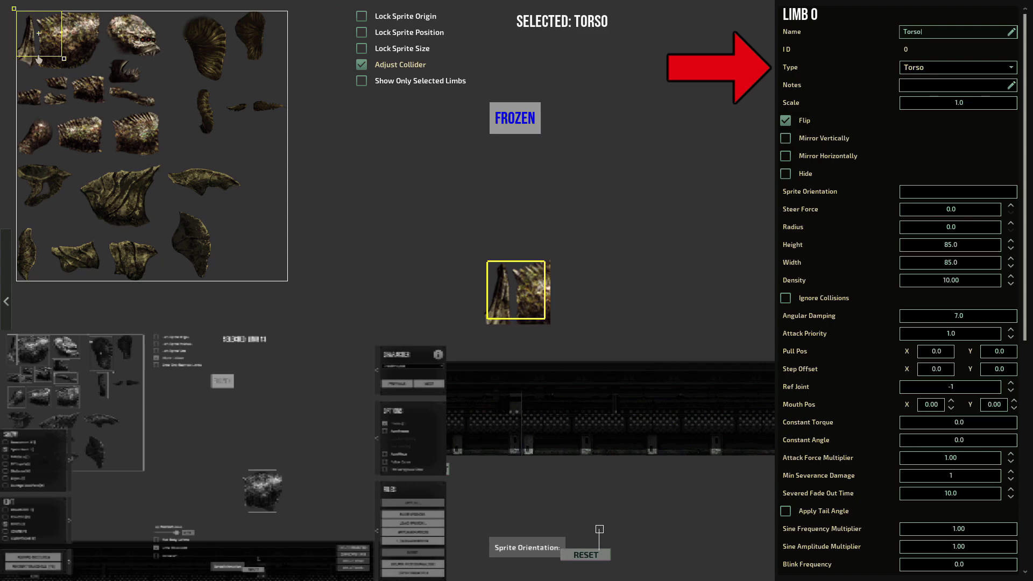
{"action": "left_click_drag", "start_coordinate": [64, 58], "coordinate": [68, 59]}
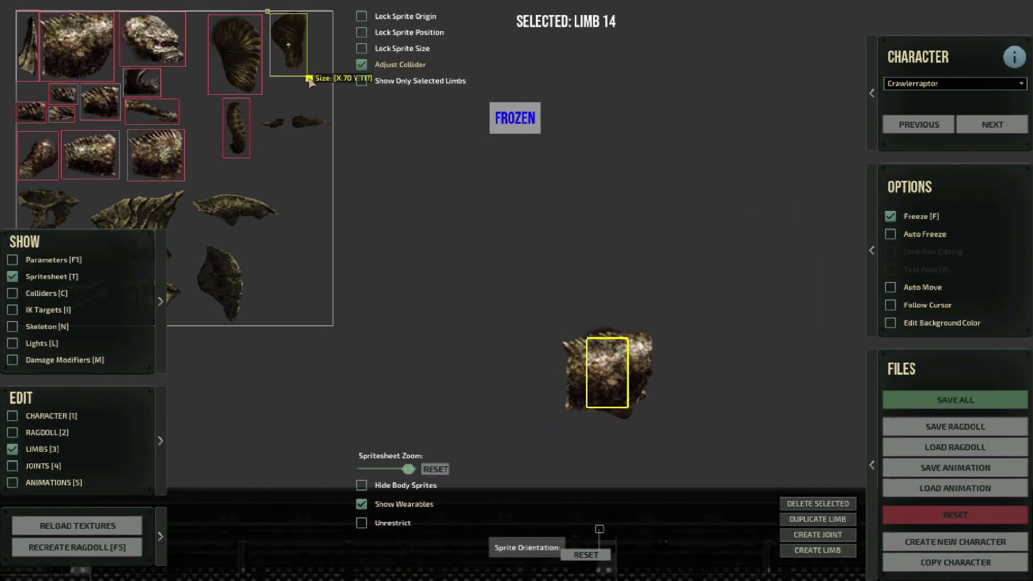
- Create a limb around each remaining sprite, including all the shell plates in the lower half of the spritesheet
{"action": "left_click", "coordinate": [818, 548]}
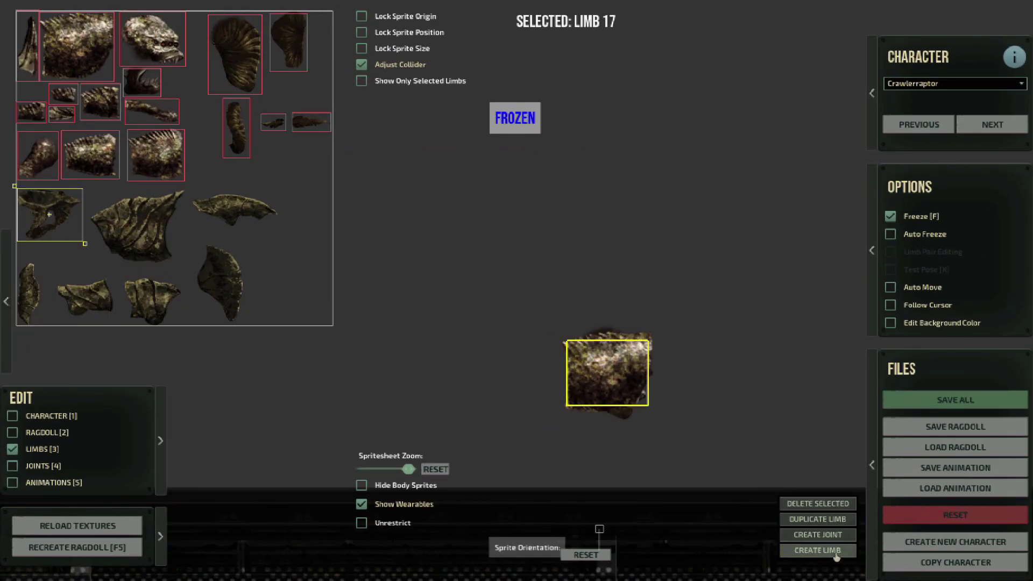
{"action": "left_click", "coordinate": [818, 550]}
{"action": "left_click_drag", "start_coordinate": [91, 189], "coordinate": [186, 263]}
{"action": "left_click", "coordinate": [817, 550]}
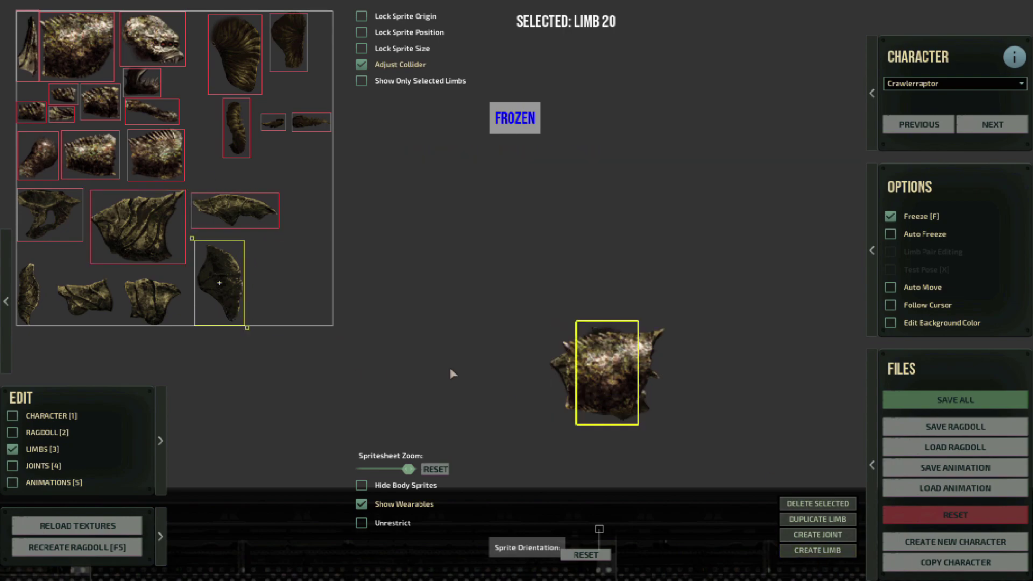
{"action": "left_click", "coordinate": [818, 550]}
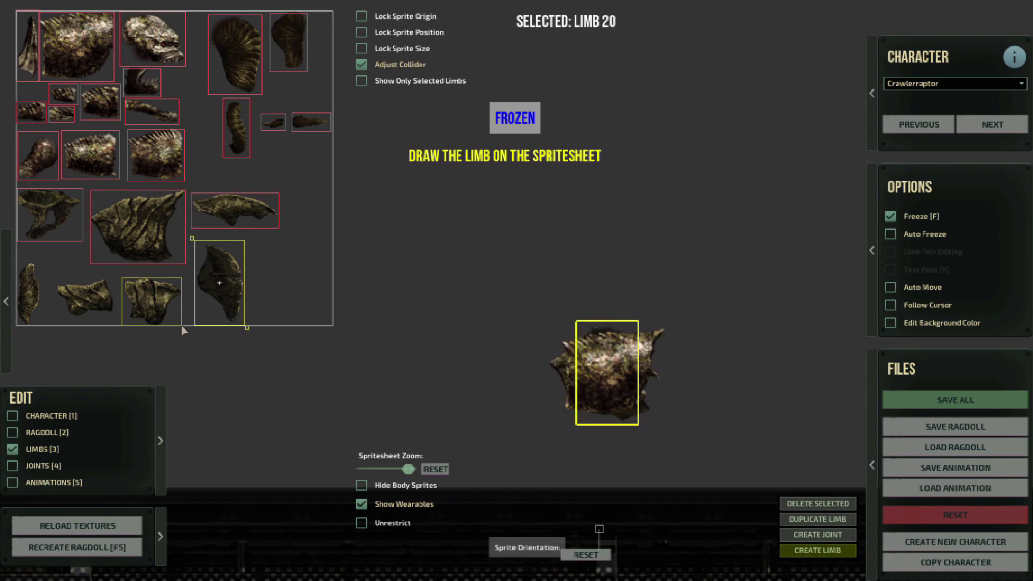
{"action": "left_click", "coordinate": [818, 550]}
{"action": "left_click_drag", "start_coordinate": [56, 277], "coordinate": [114, 326]}
{"action": "left_click", "coordinate": [818, 550]}
{"action": "left_click_drag", "start_coordinate": [17, 261], "coordinate": [42, 326]}
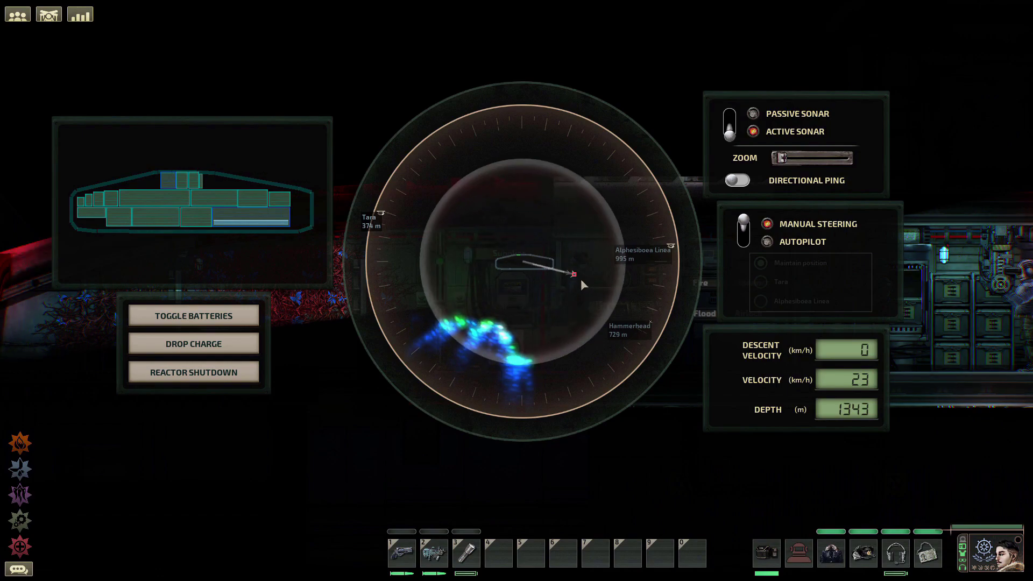
{"action": "left_click_drag", "start_coordinate": [580, 279], "coordinate": [553, 293]}
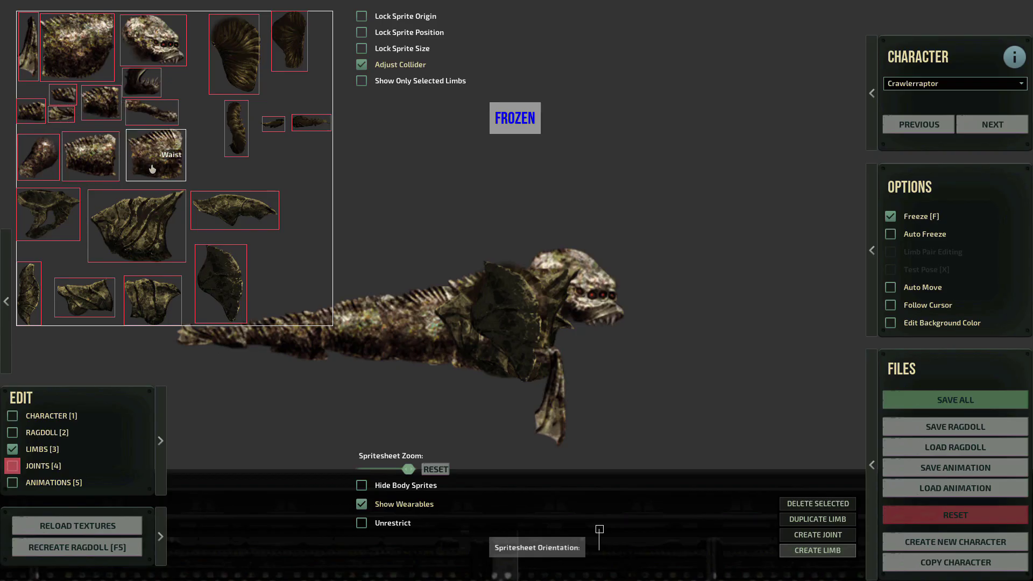
- Create a joint from the middle of the Waist limb to the upper end of the large ribbed leg limb
{"action": "left_click", "coordinate": [153, 169]}
{"action": "left_click", "coordinate": [13, 466]}
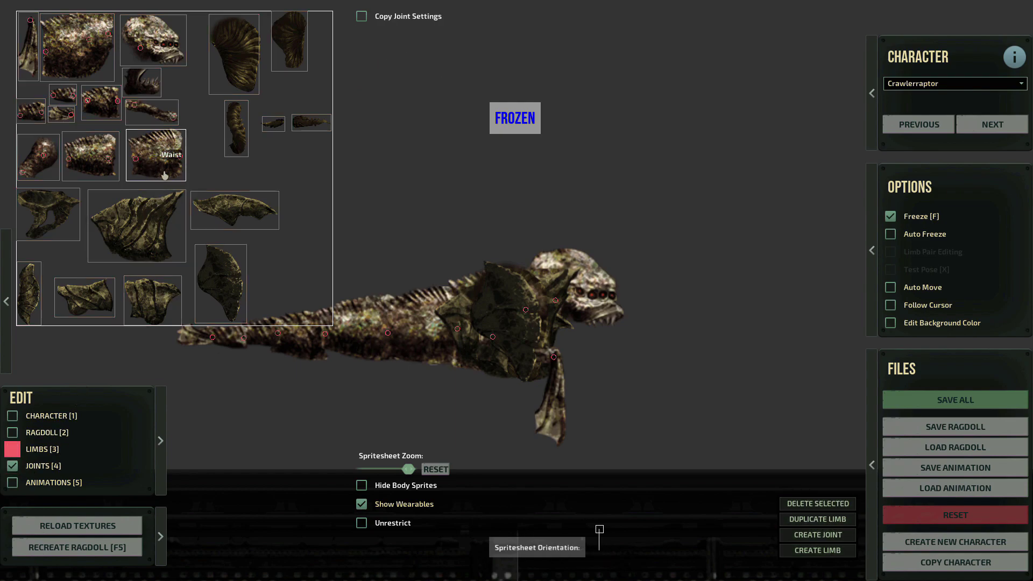
{"action": "key", "text": "3"}
{"action": "left_click", "coordinate": [810, 539]}
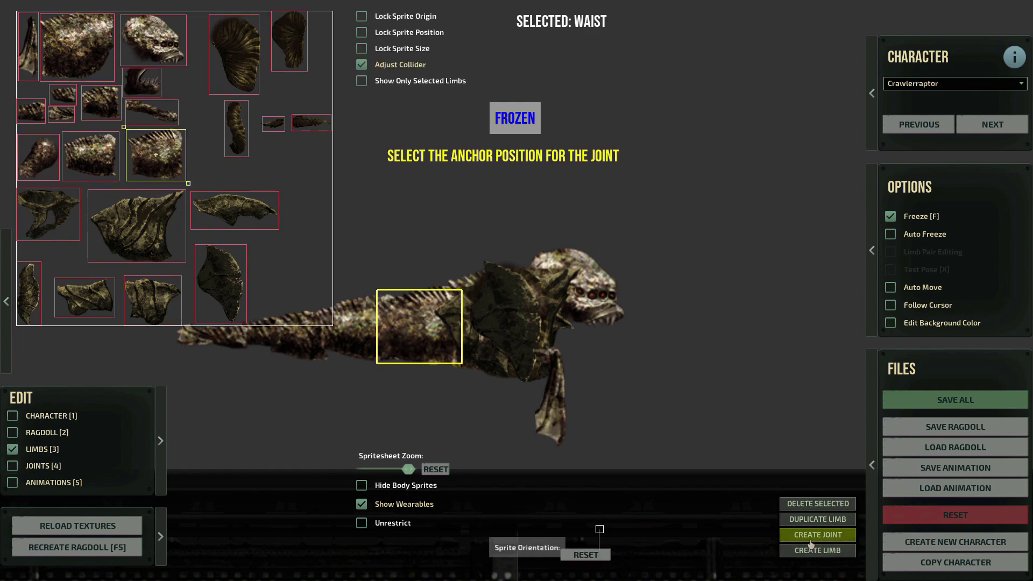
{"action": "left_click", "coordinate": [155, 168]}
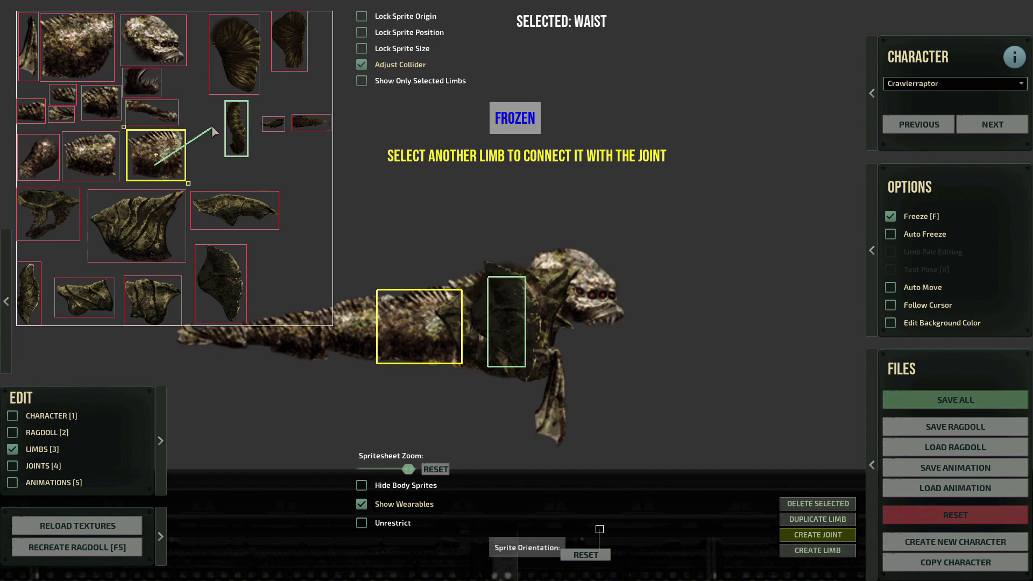
{"action": "left_click", "coordinate": [232, 32]}
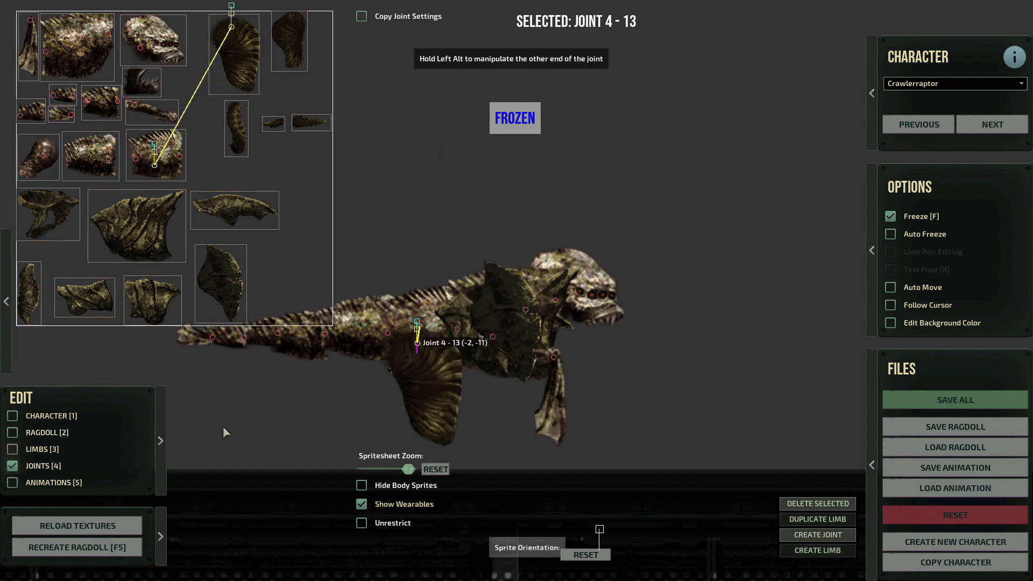
- Create joints linking the Right thigh to the upper Right leg, the upper to the lower Right leg, and the lower Right leg to the foot
{"action": "left_click", "coordinate": [811, 540]}
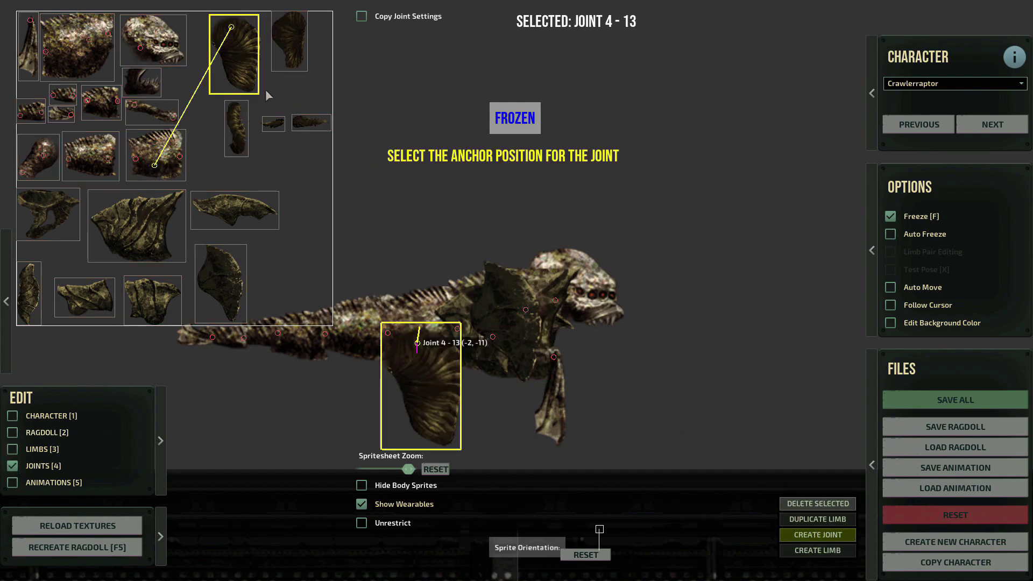
{"action": "left_click", "coordinate": [242, 81]}
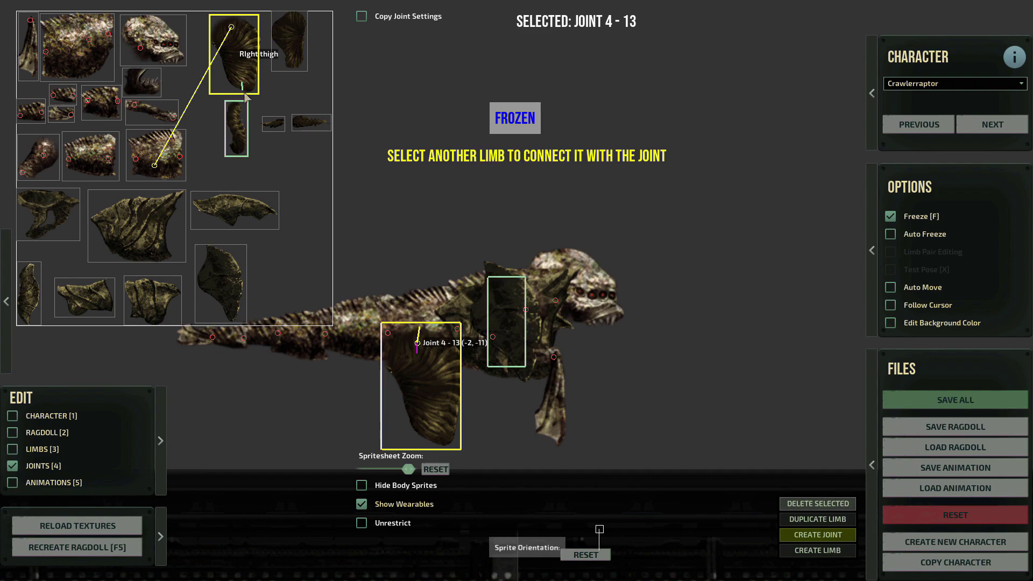
{"action": "left_click", "coordinate": [292, 23]}
{"action": "left_click", "coordinate": [815, 535]}
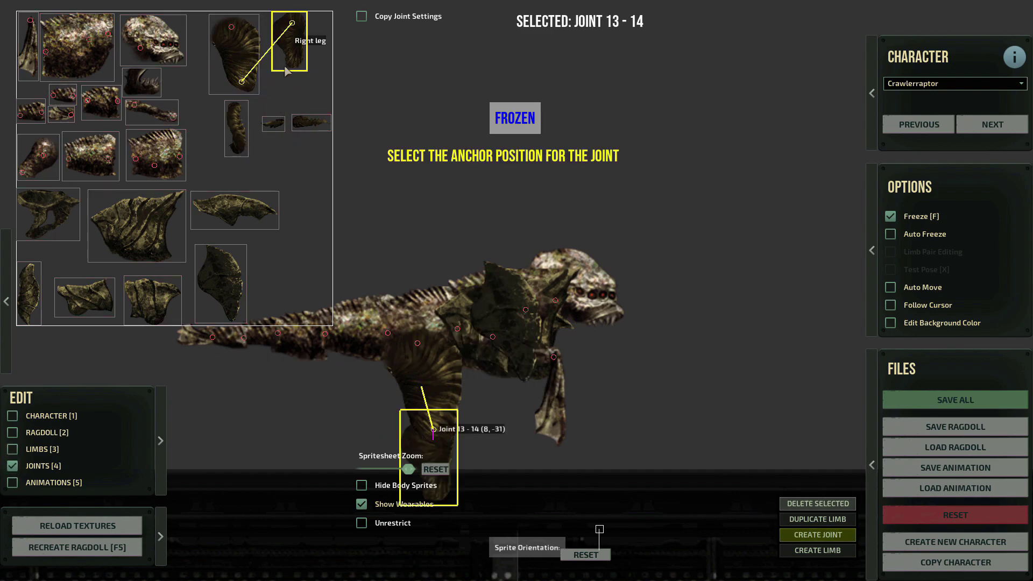
{"action": "left_click", "coordinate": [289, 66]}
{"action": "left_click", "coordinate": [239, 111]}
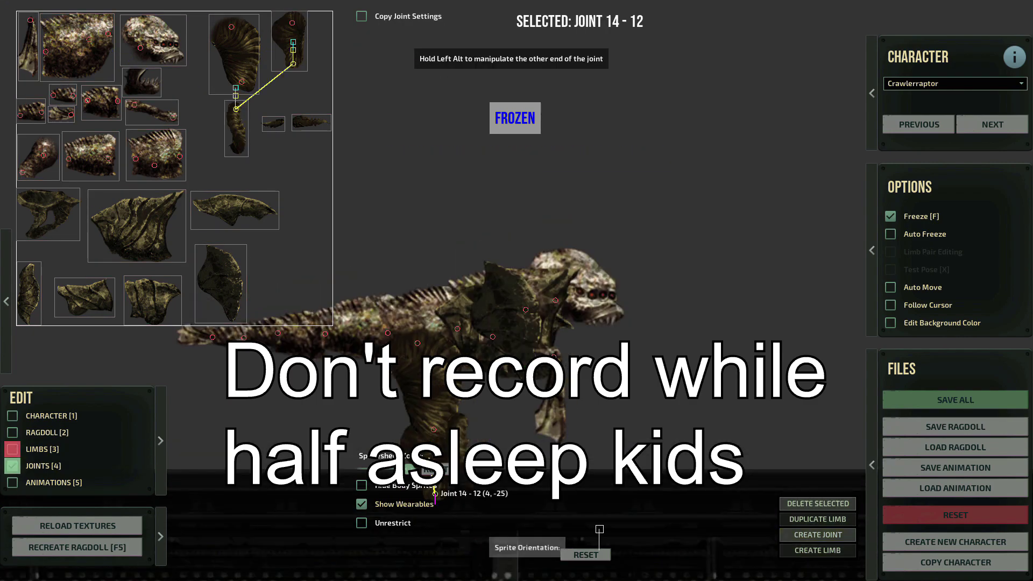
{"action": "left_click", "coordinate": [808, 536]}
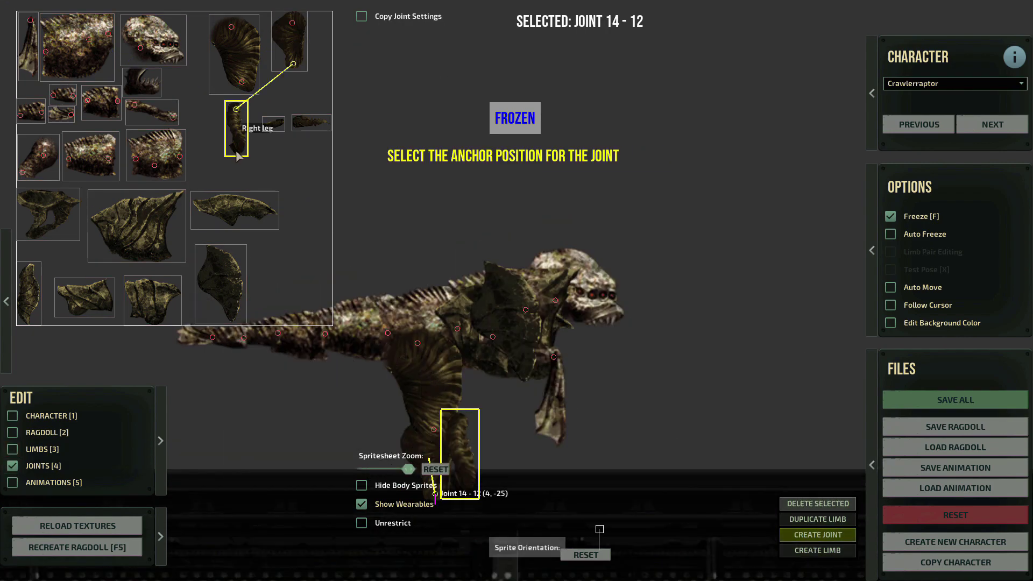
{"action": "left_click", "coordinate": [240, 154]}
{"action": "left_click", "coordinate": [300, 125]}
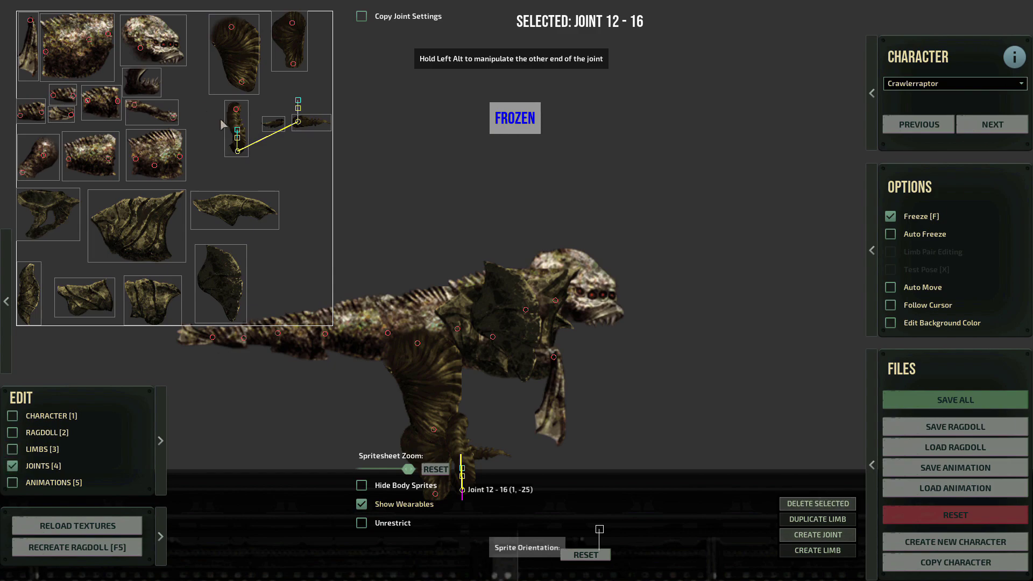
- Select the lower Right leg limb in limb editing and start a joint from it
{"action": "key", "text": "4"}
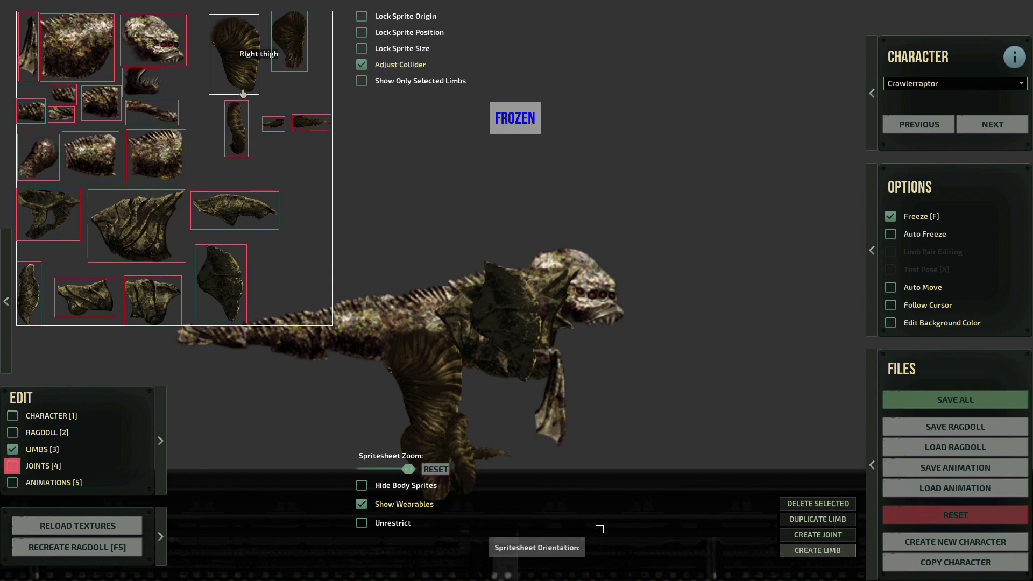
{"action": "left_click", "coordinate": [235, 128]}
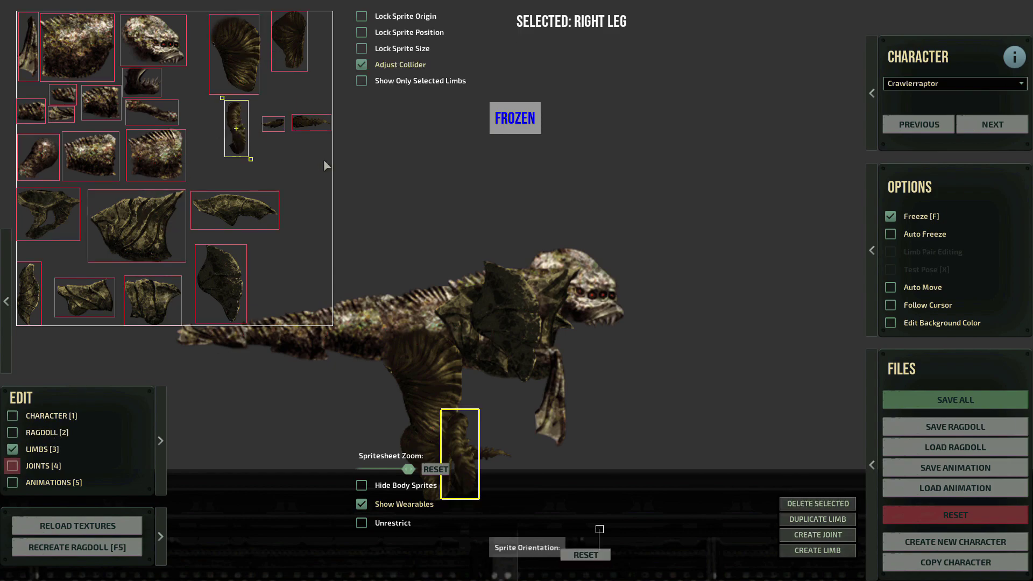
{"action": "left_click", "coordinate": [808, 537]}
- Open the Walk animation settings and test how the creature stands with the freeze released
{"action": "key", "text": "2"}
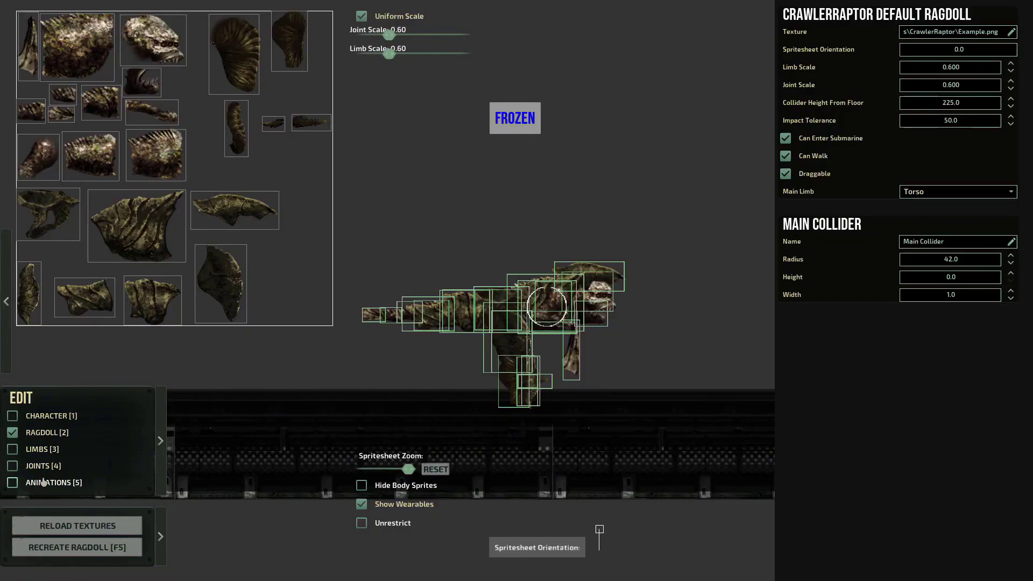
{"action": "left_click", "coordinate": [34, 487]}
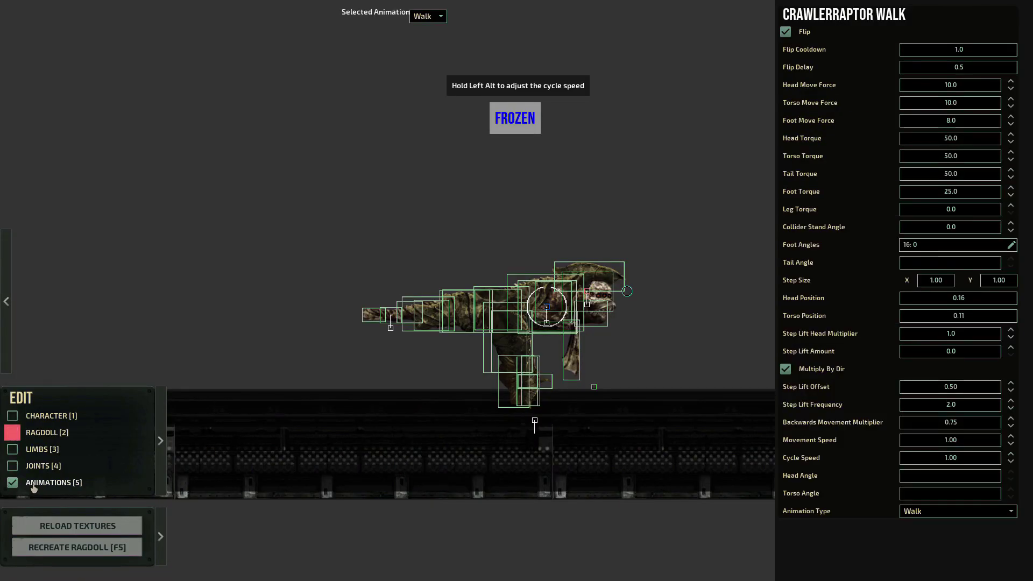
{"action": "key", "text": "f"}
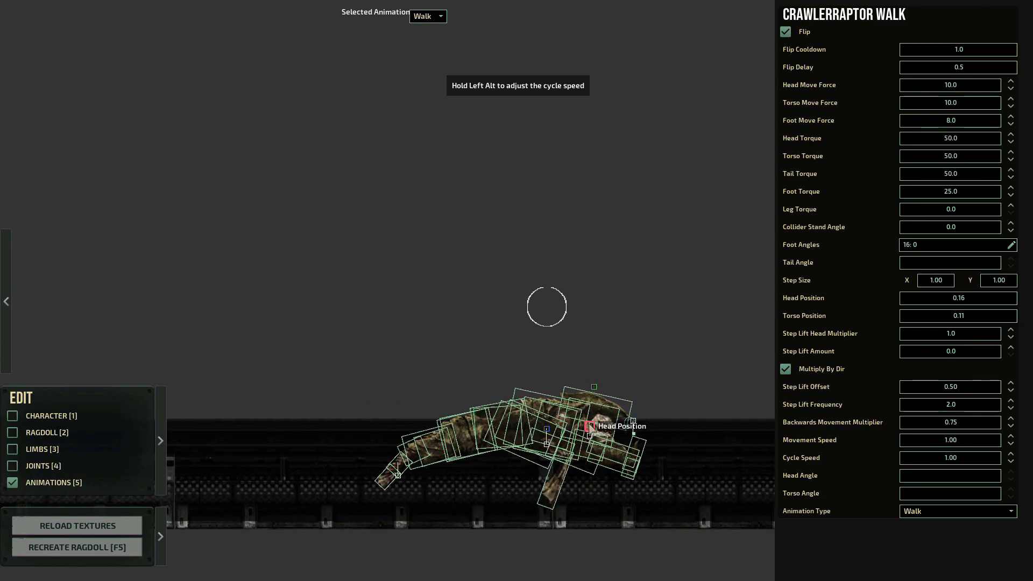
{"action": "key", "text": "f"}
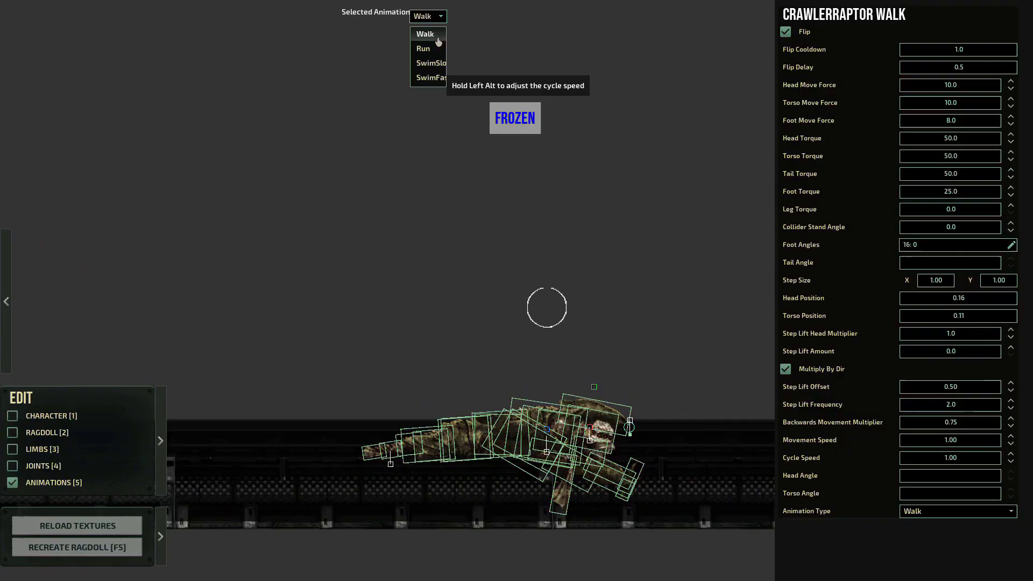
- Preview the Run and SwimFast animations with the creature unfrozen and switch back to Walk
{"action": "key", "text": "Down"}
{"action": "key", "text": "Down"}
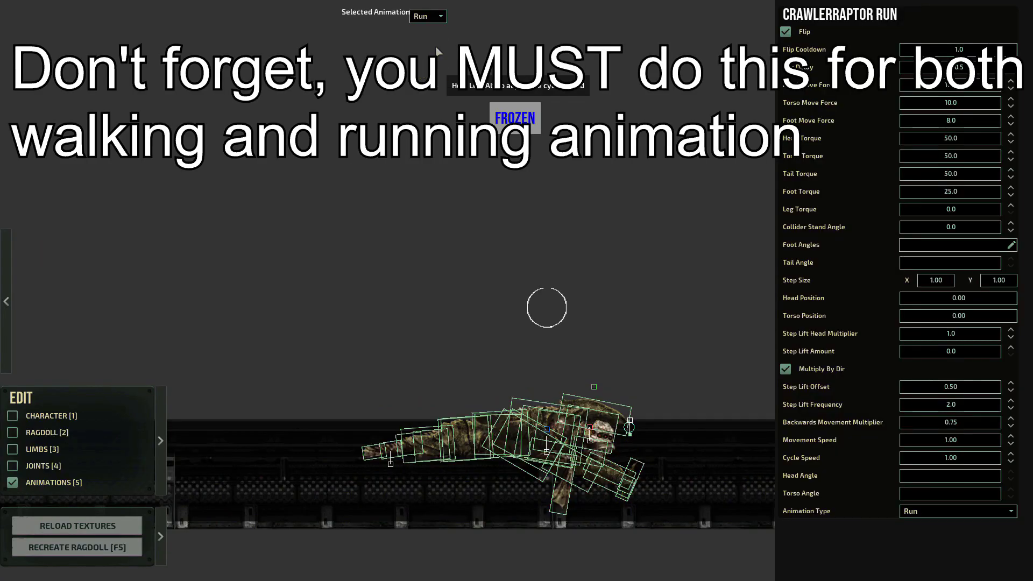
{"action": "key", "text": "Down"}
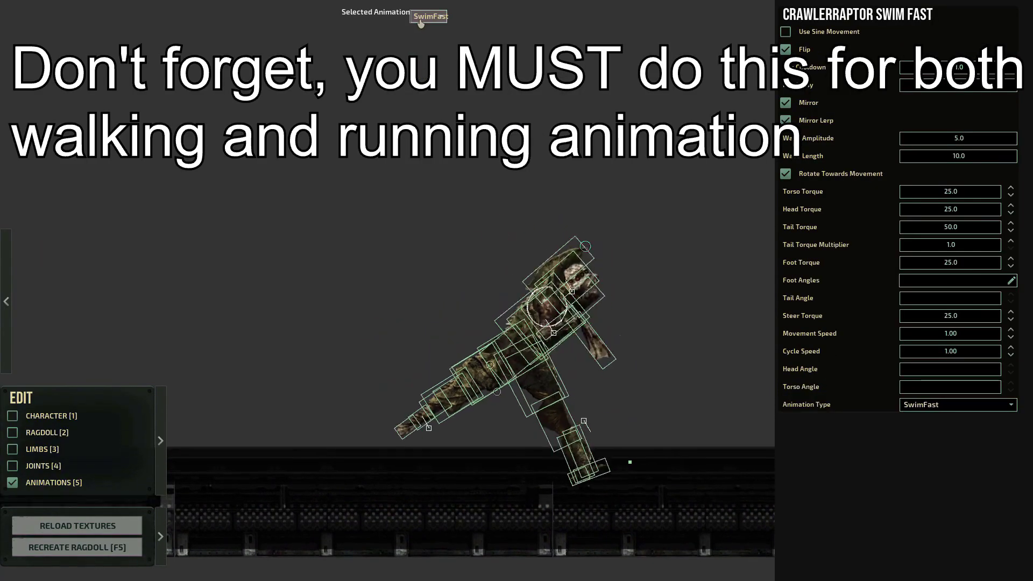
{"action": "key", "text": "f"}
{"action": "left_click", "coordinate": [438, 35]}
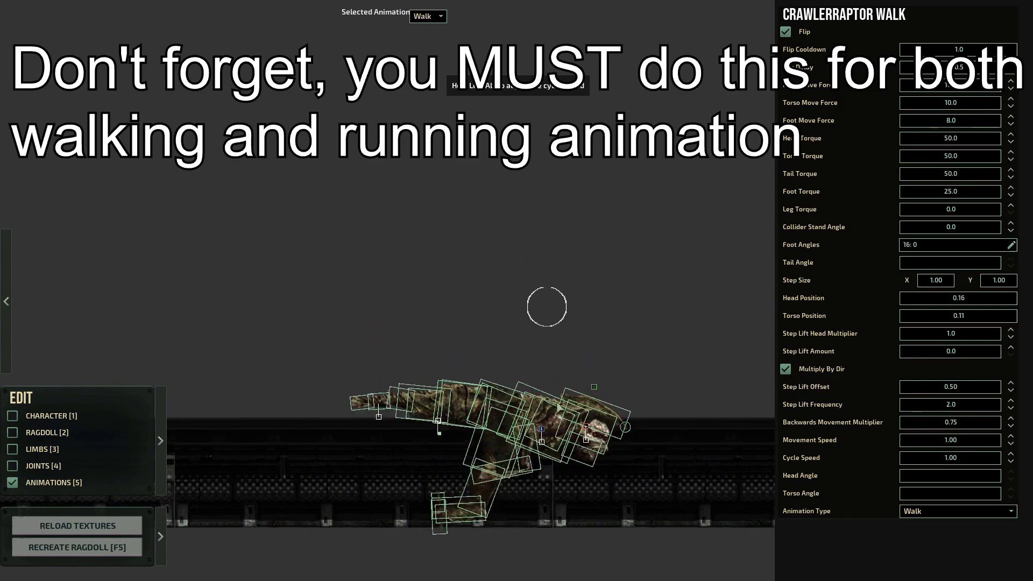
- Raise the Walk stance with head position 3.17, head angle 12 and torso position 3.08
{"action": "key", "text": "f"}
{"action": "left_click_drag", "start_coordinate": [571, 395], "coordinate": [547, 290]}
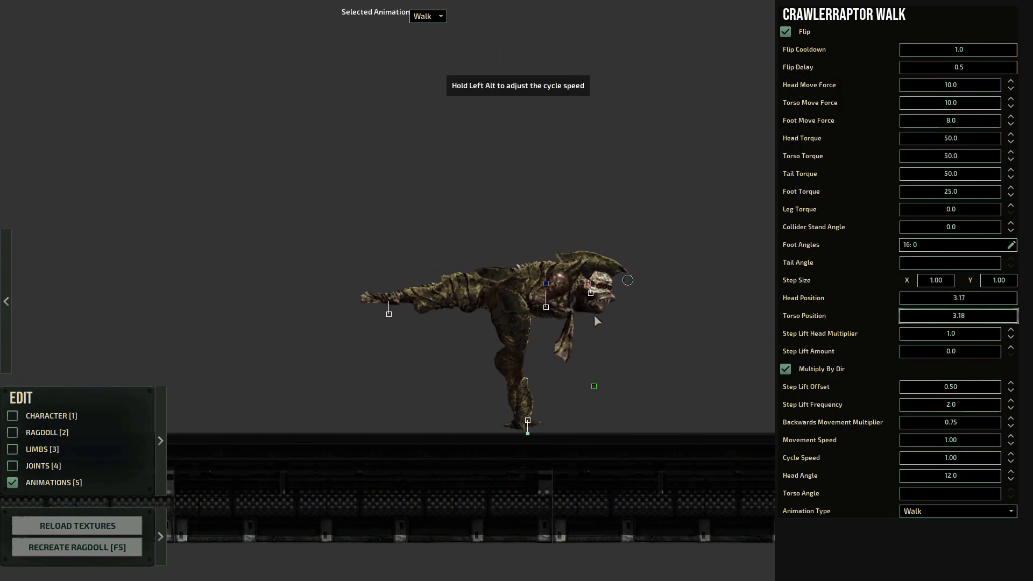
{"action": "scroll", "coordinate": [567, 328], "scroll_direction": "up", "scroll_amount": 2}
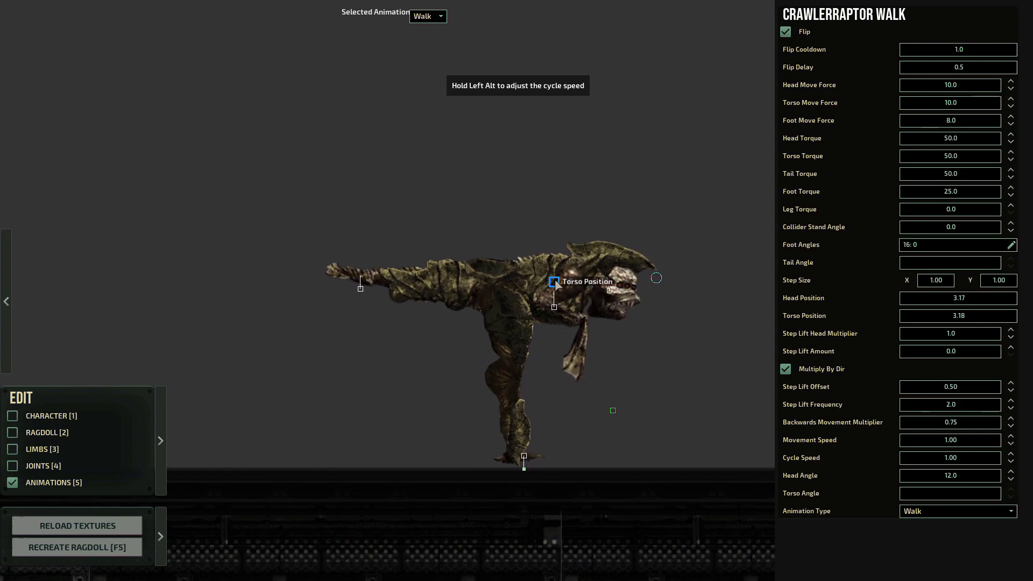
{"action": "left_click_drag", "start_coordinate": [555, 281], "coordinate": [557, 289]}
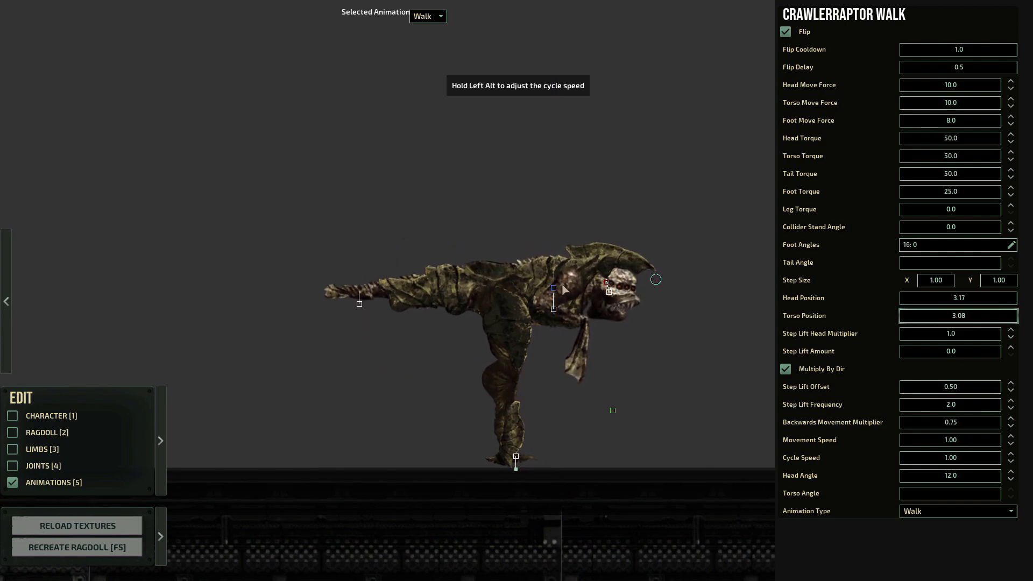
- Select the joint between the head and its armor plate for editing
{"action": "key", "text": "4"}
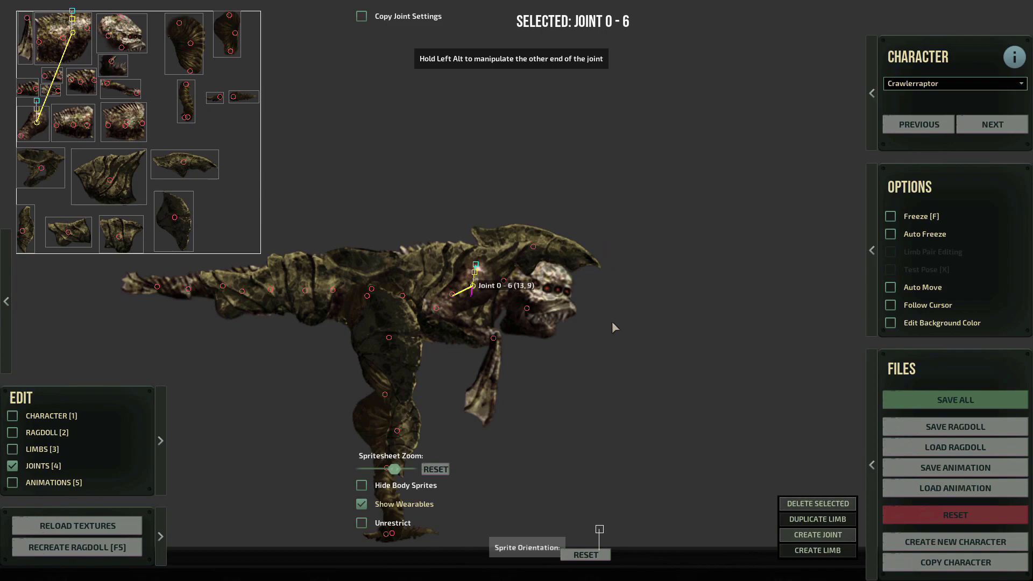
{"action": "scroll", "coordinate": [670, 357], "scroll_direction": "up", "scroll_amount": 3}
{"action": "left_click", "coordinate": [547, 219]}
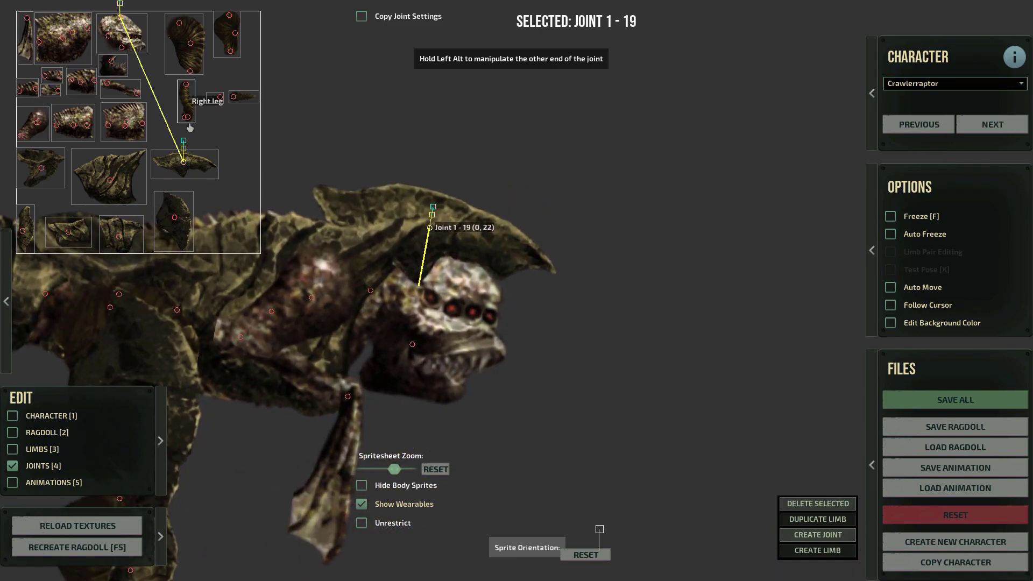
- Examine the limb parameters of the armor plates, including Armor-Head, Armor-Thigh and Armor-Waist
{"action": "key", "text": "3"}
{"action": "left_click", "coordinate": [191, 160]}
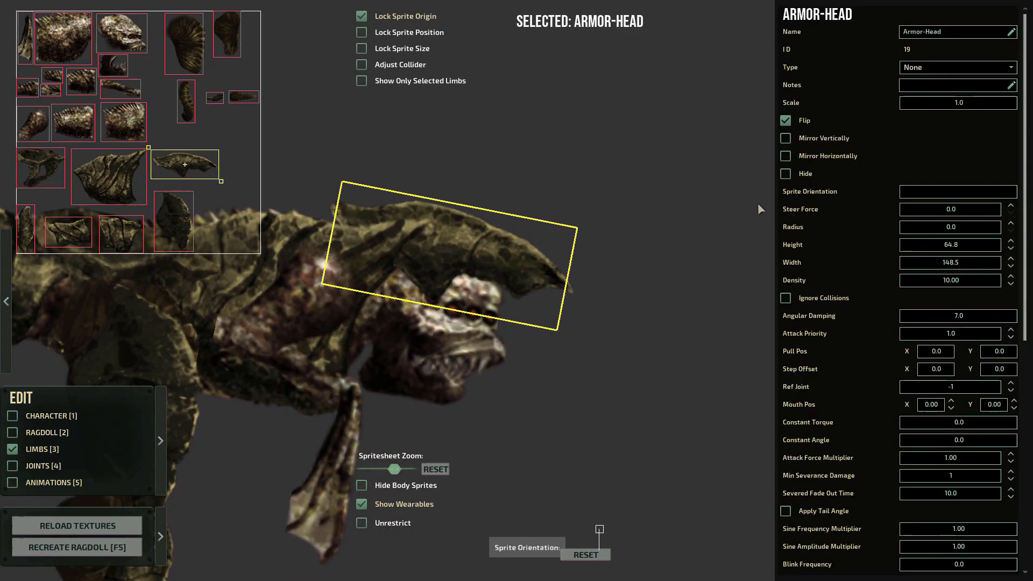
{"action": "scroll", "coordinate": [861, 301], "scroll_direction": "down", "scroll_amount": 5}
{"action": "scroll", "coordinate": [861, 301], "scroll_direction": "up", "scroll_amount": 5}
{"action": "left_click", "coordinate": [141, 179]}
{"action": "key", "text": "Tab"}
{"action": "key", "text": "Tab"}
{"action": "key", "text": "Tab"}
{"action": "key", "text": "Tab"}
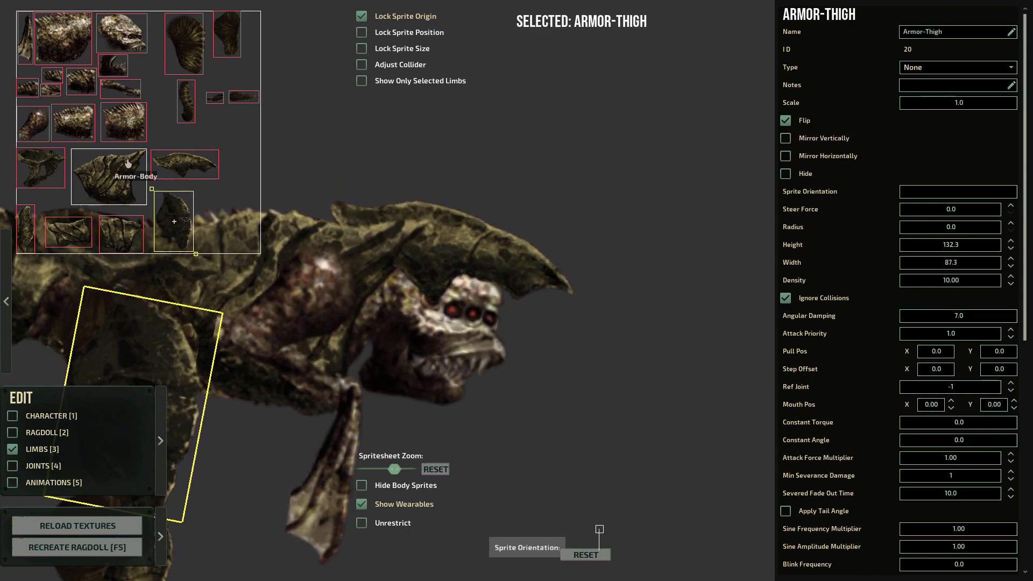
{"action": "key", "text": "Tab"}
{"action": "key", "text": "Tab"}
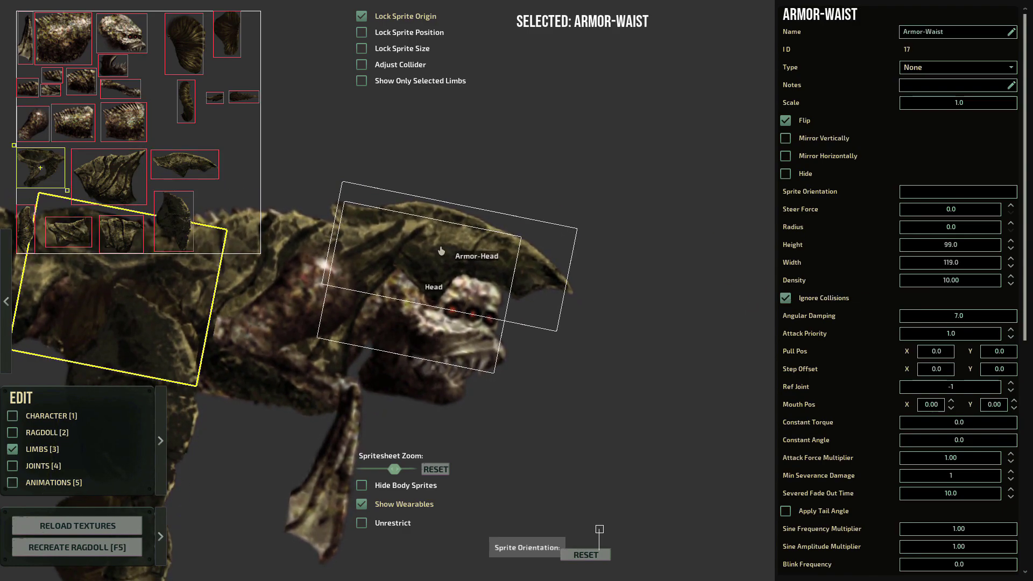
- Set the head armor joint's Limb1 anchor to 5.2, 22.7 and its upper and lower limits to -28
{"action": "key", "text": "4"}
{"action": "left_click", "coordinate": [448, 242]}
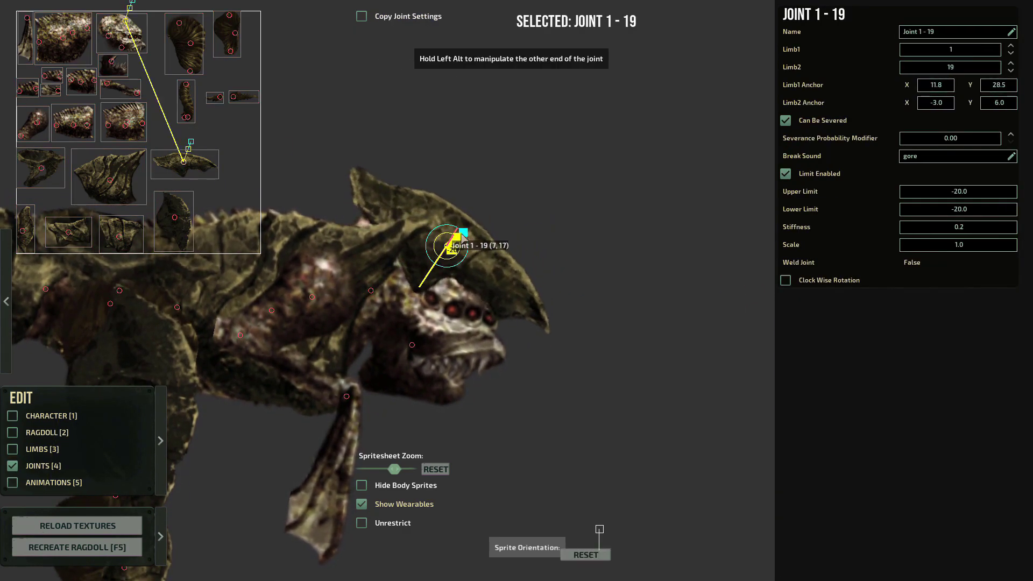
{"action": "left_click_drag", "start_coordinate": [126, 20], "coordinate": [124, 24]}
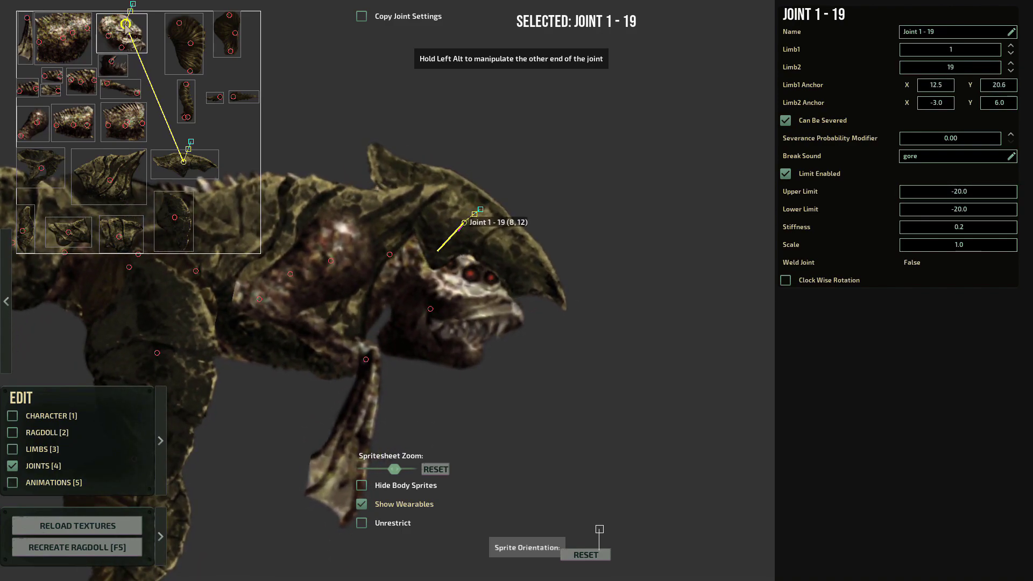
{"action": "mouse_move", "coordinate": [457, 223]}
{"action": "left_mouse_down"}
{"action": "mouse_move", "coordinate": [454, 214]}
{"action": "mouse_move", "coordinate": [471, 213]}
{"action": "left_mouse_up"}
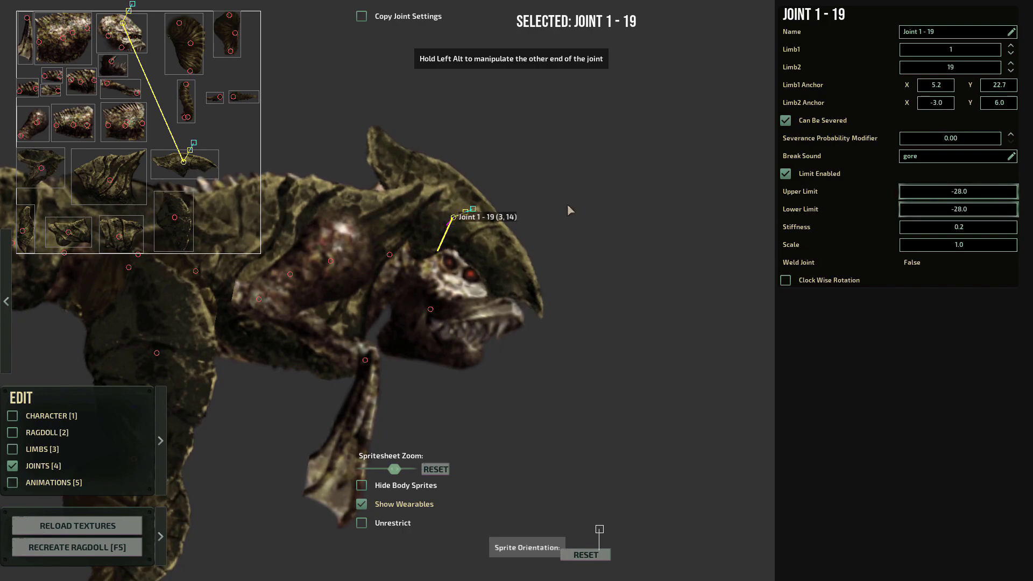
{"action": "scroll", "coordinate": [614, 205], "scroll_direction": "down", "scroll_amount": 3}
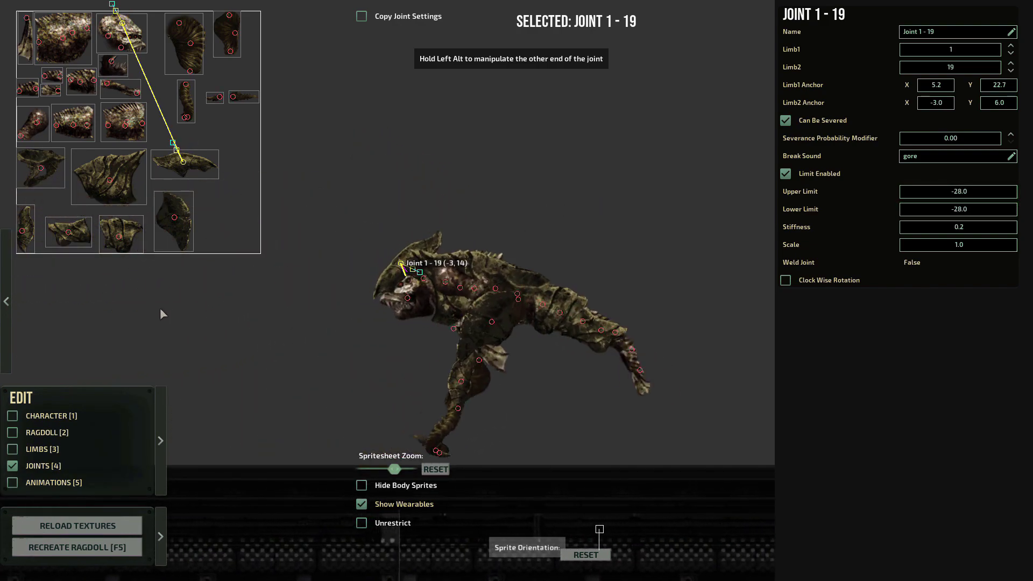
{"action": "scroll", "coordinate": [570, 329], "scroll_direction": "up", "scroll_amount": 4}
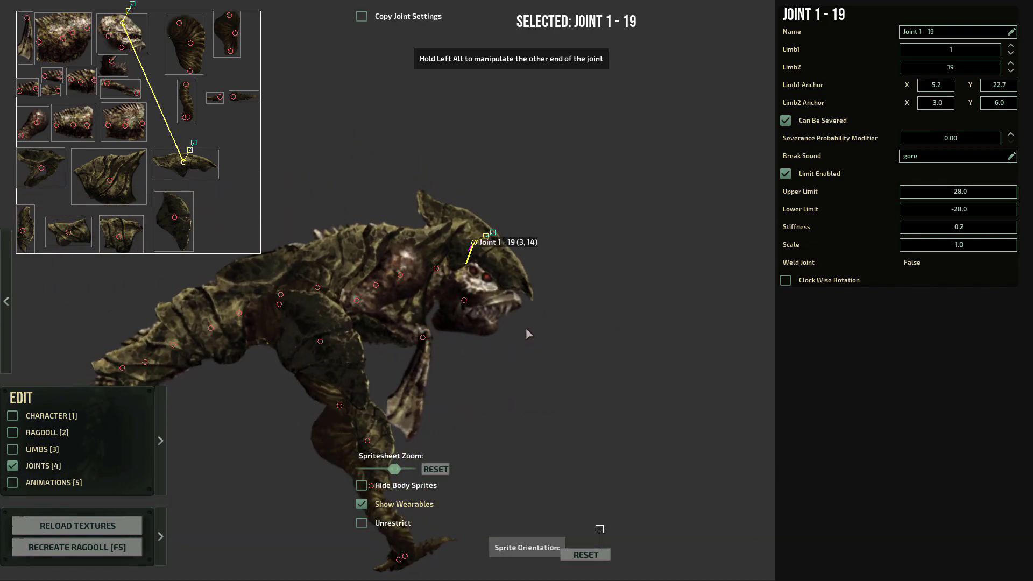
- Select the joint between the head and the jaw and reposition its anchor on the head
{"action": "left_click", "coordinate": [457, 300]}
{"action": "scroll", "coordinate": [447, 299], "scroll_direction": "up", "scroll_amount": 3}
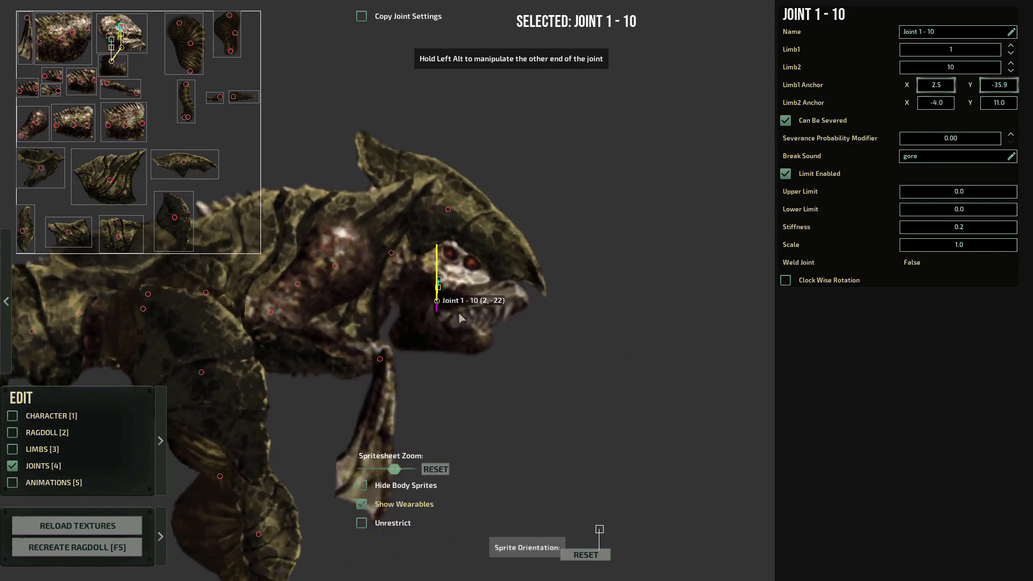
{"action": "left_click_drag", "start_coordinate": [436, 281], "coordinate": [446, 304]}
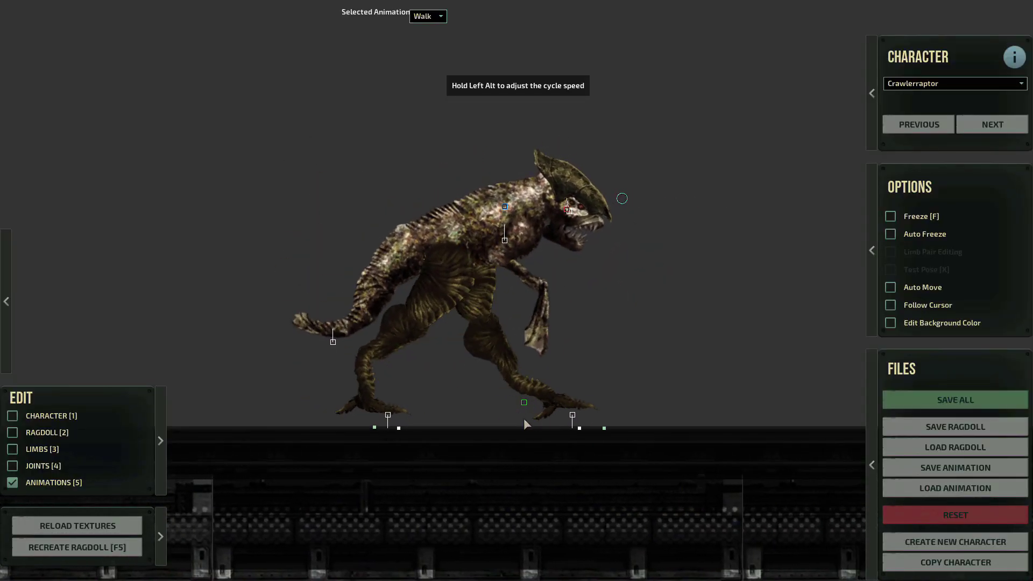
- Adjust the step size of the Walk animation and lower its torso position
{"action": "mouse_move", "coordinate": [524, 404]}
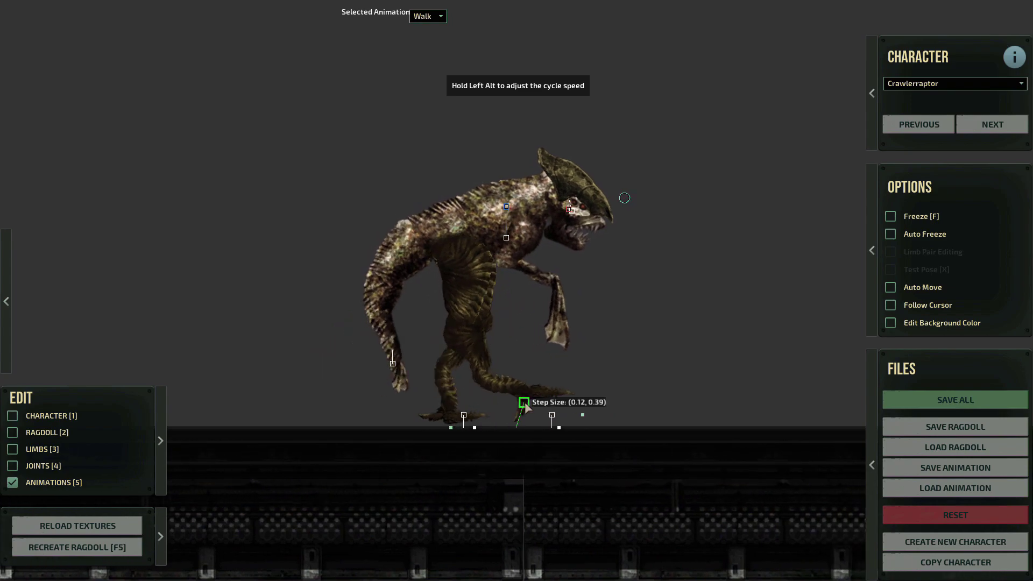
{"action": "left_click_drag", "start_coordinate": [526, 407], "coordinate": [530, 405]}
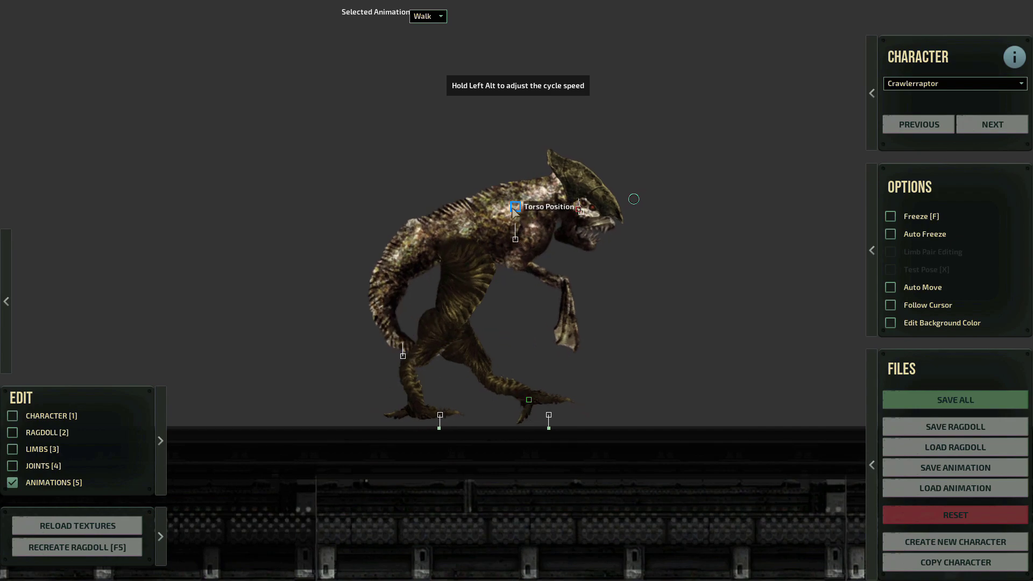
{"action": "left_click_drag", "start_coordinate": [513, 210], "coordinate": [512, 225]}
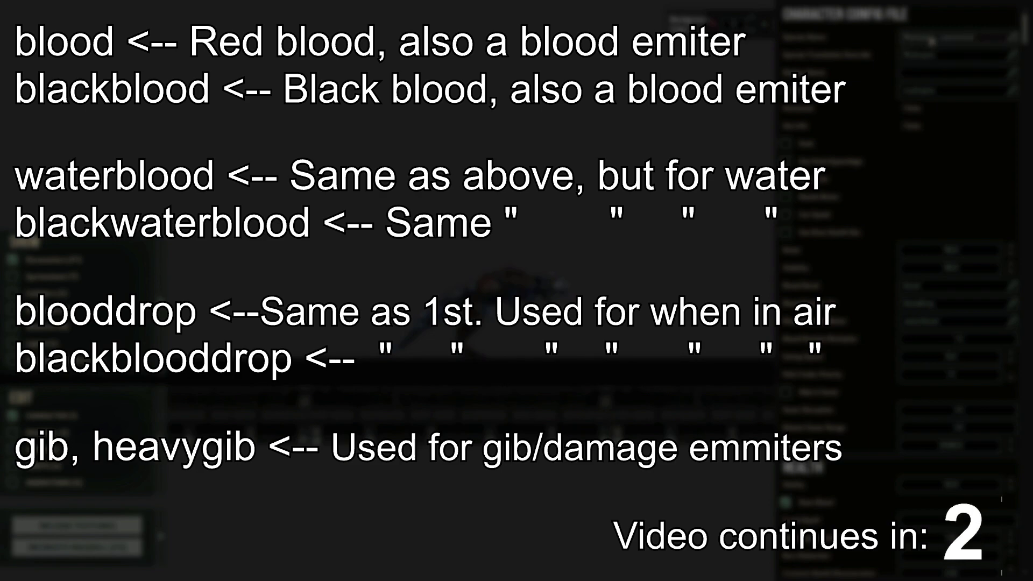
{"action": "scroll", "coordinate": [926, 65], "scroll_direction": "down", "scroll_amount": 3}
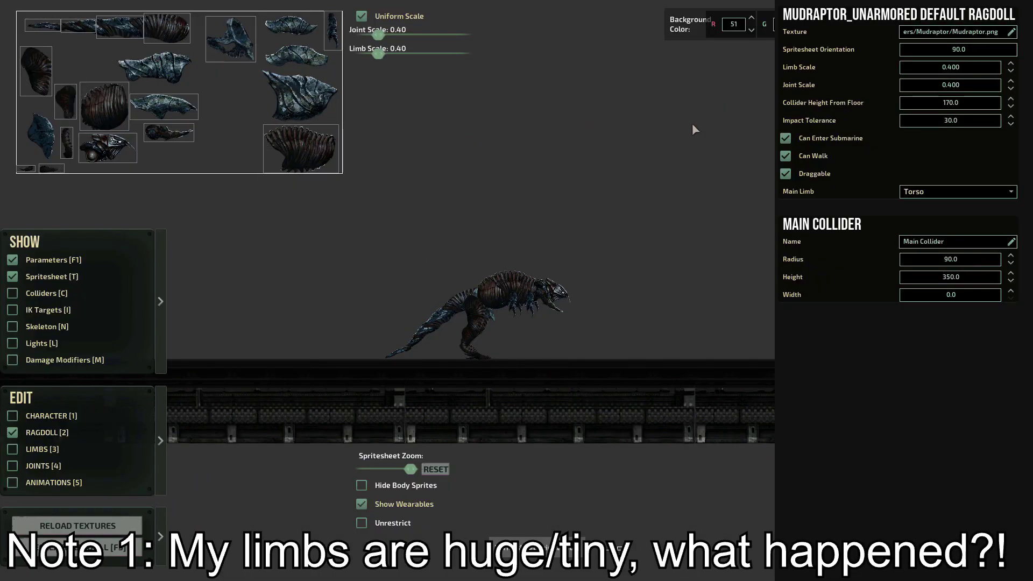
{"action": "scroll", "coordinate": [694, 130], "scroll_direction": "up", "scroll_amount": 2}
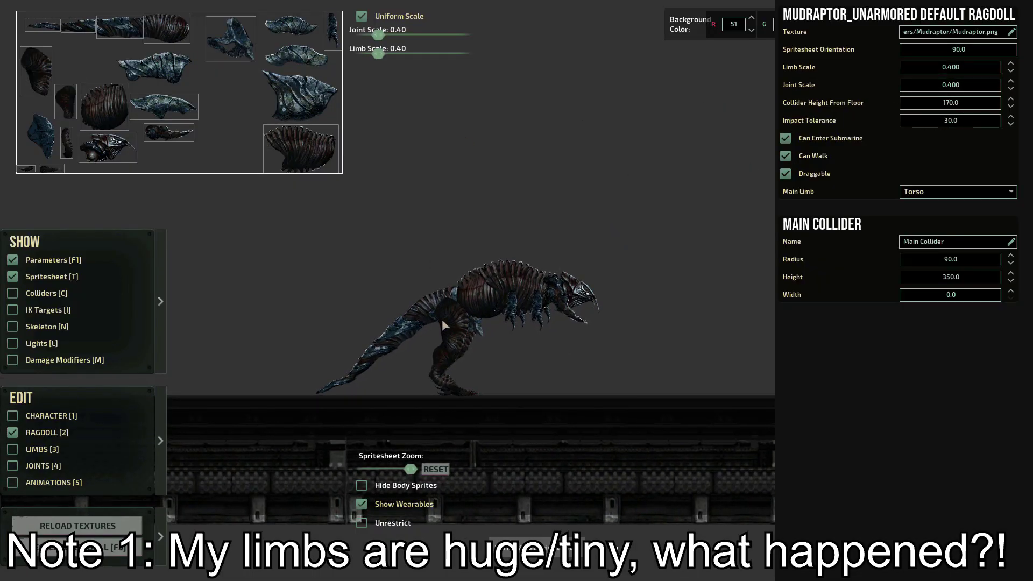
{"action": "scroll", "coordinate": [594, 214], "scroll_direction": "down", "scroll_amount": 2}
{"action": "scroll", "coordinate": [639, 329], "scroll_direction": "up", "scroll_amount": 2}
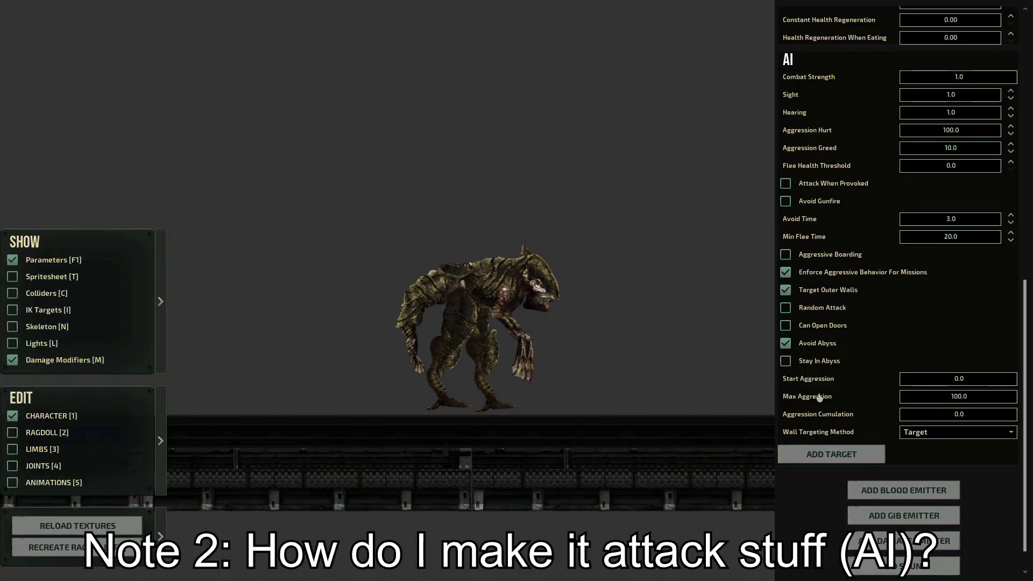
- Add a new target to the creature's AI settings and look over the AI and target parameters
{"action": "scroll", "coordinate": [844, 394], "scroll_direction": "down", "scroll_amount": 1}
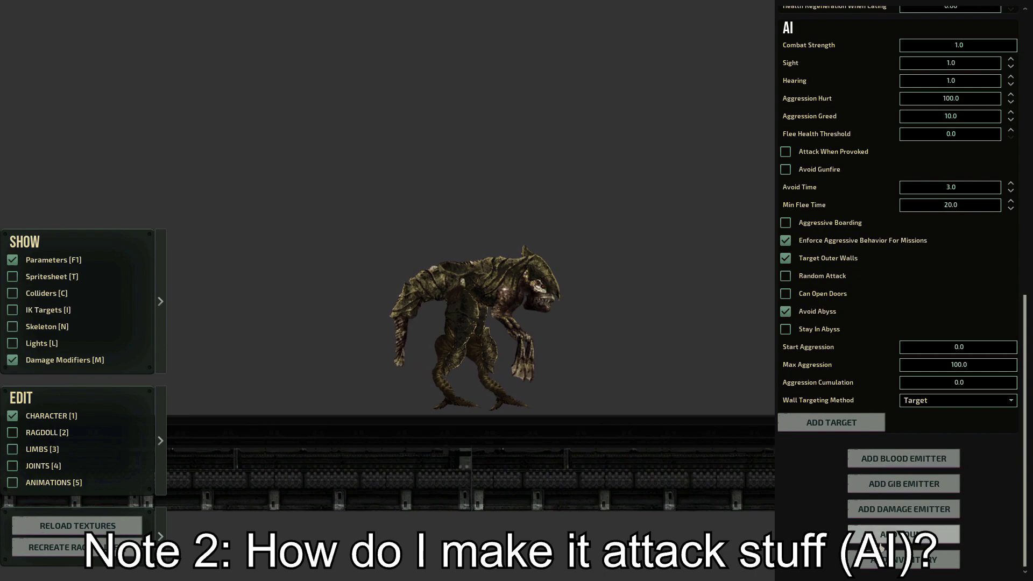
{"action": "left_click", "coordinate": [837, 424]}
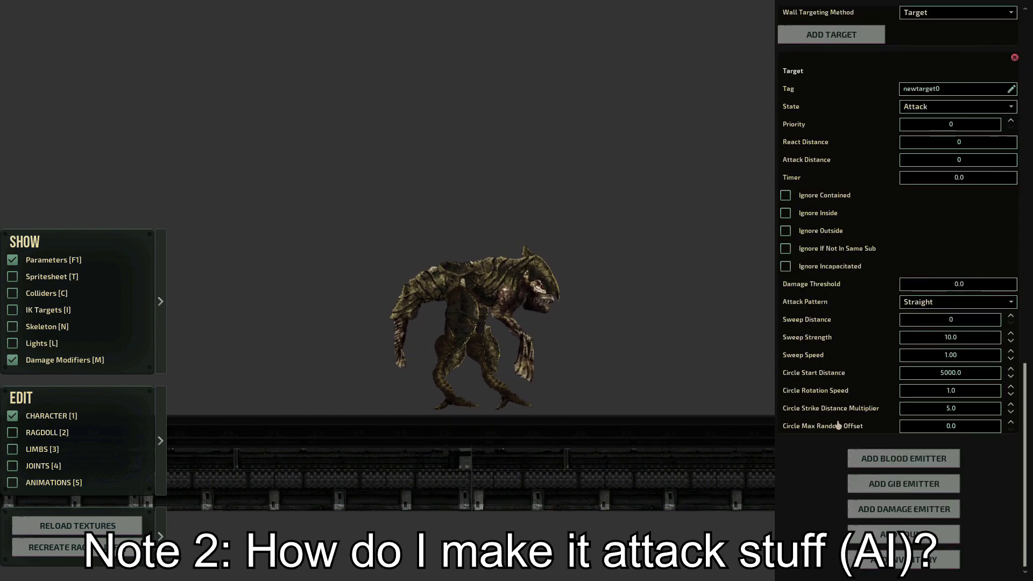
{"action": "scroll", "coordinate": [831, 428], "scroll_direction": "up", "scroll_amount": 5}
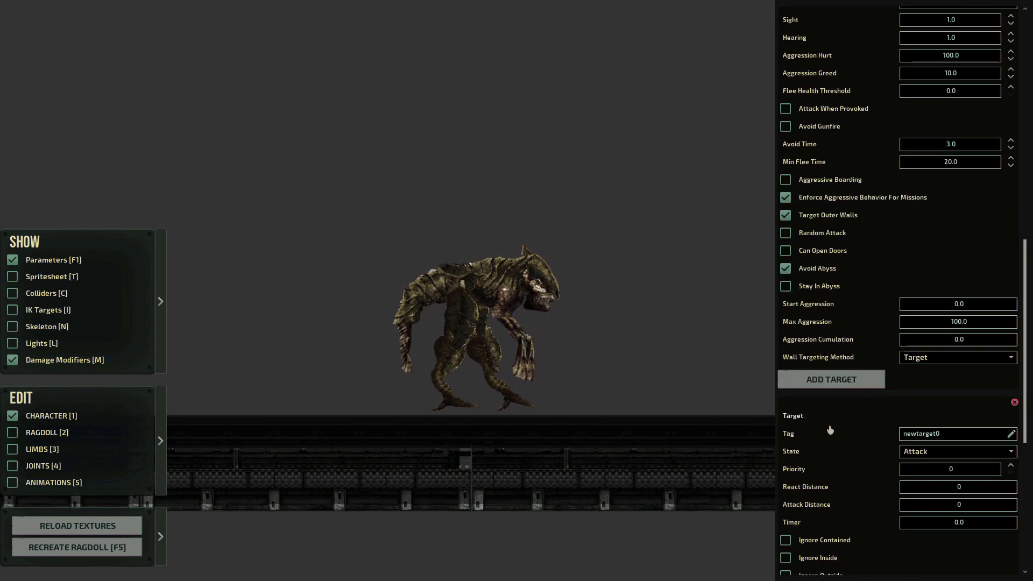
{"action": "scroll", "coordinate": [830, 430], "scroll_direction": "down", "scroll_amount": 4}
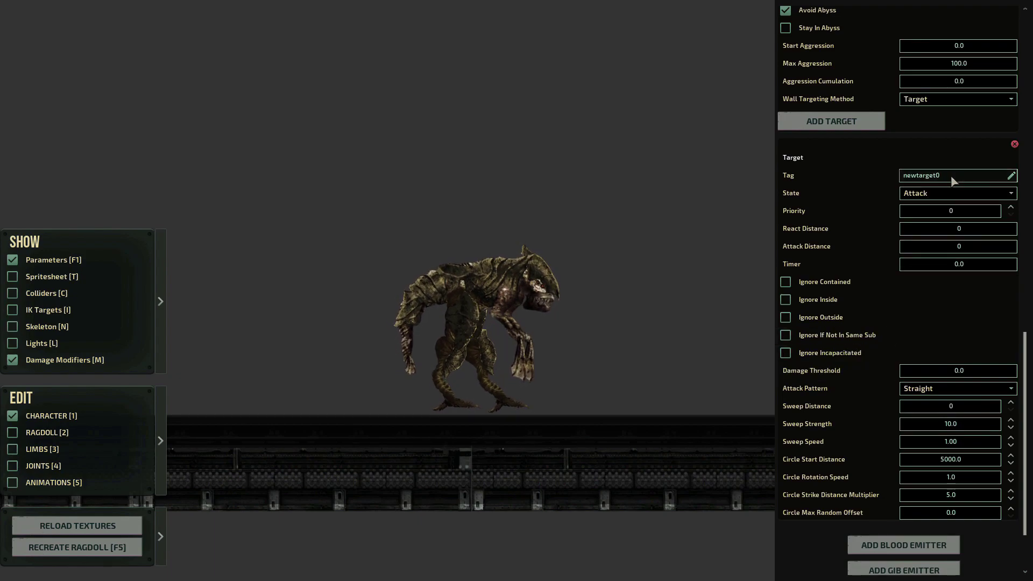
{"action": "scroll", "coordinate": [835, 223], "scroll_direction": "up", "scroll_amount": 6}
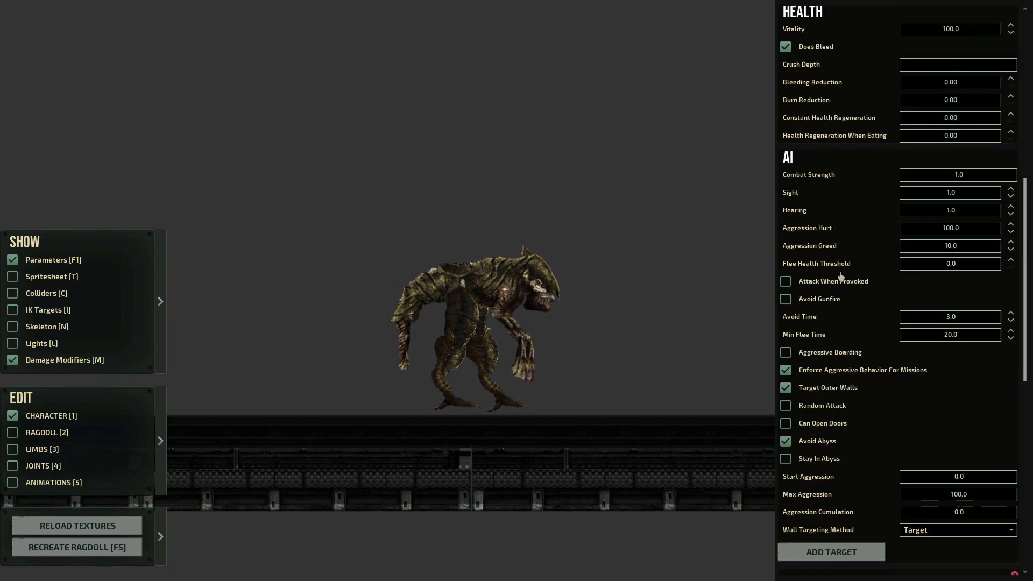
{"action": "scroll", "coordinate": [840, 276], "scroll_direction": "down", "scroll_amount": 6}
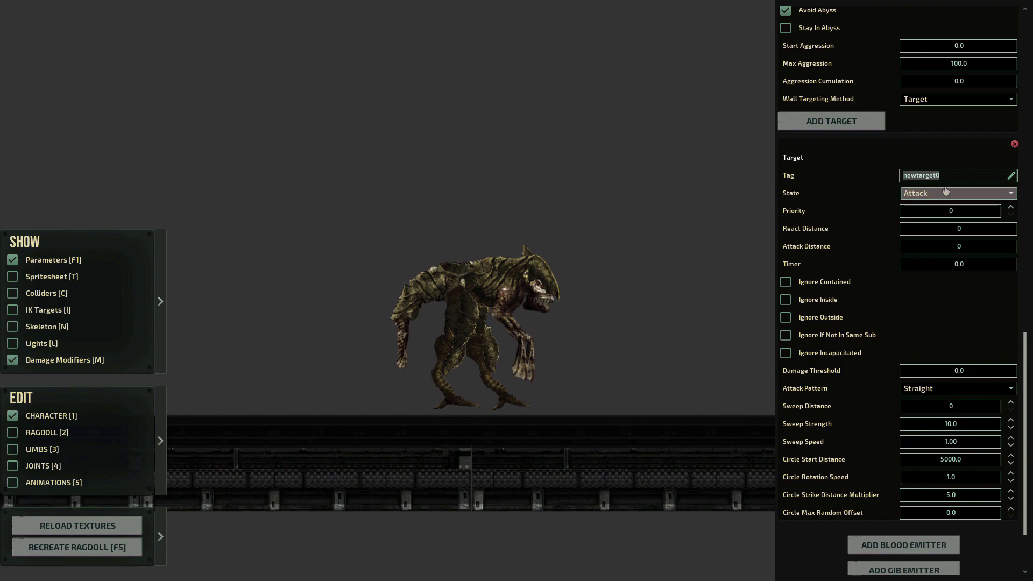
- Set the new AI target's tag to human and its priority to 40
{"action": "left_click", "coordinate": [961, 177]}
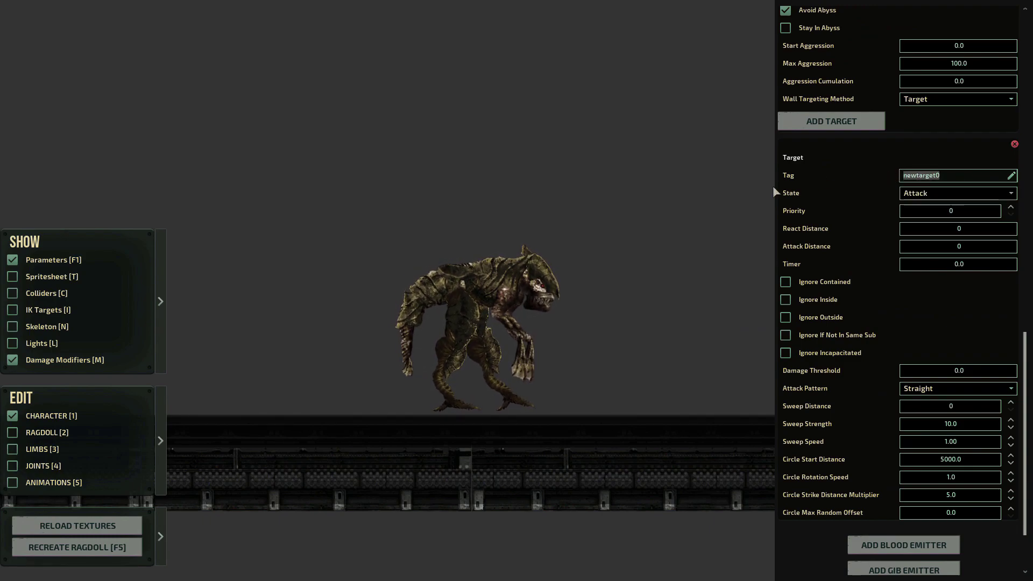
{"action": "type", "text": "human"}
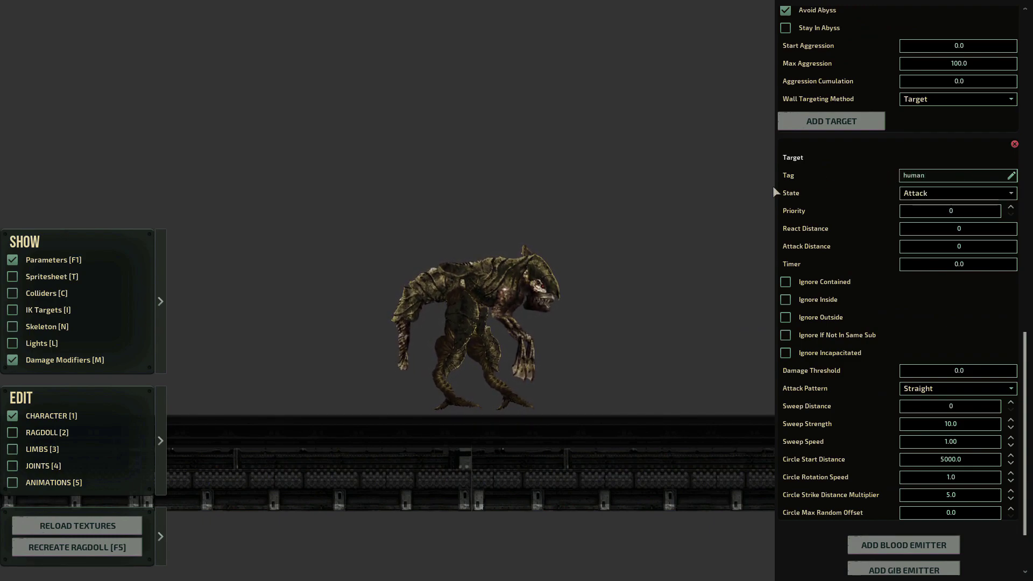
{"action": "type", "text": "40"}
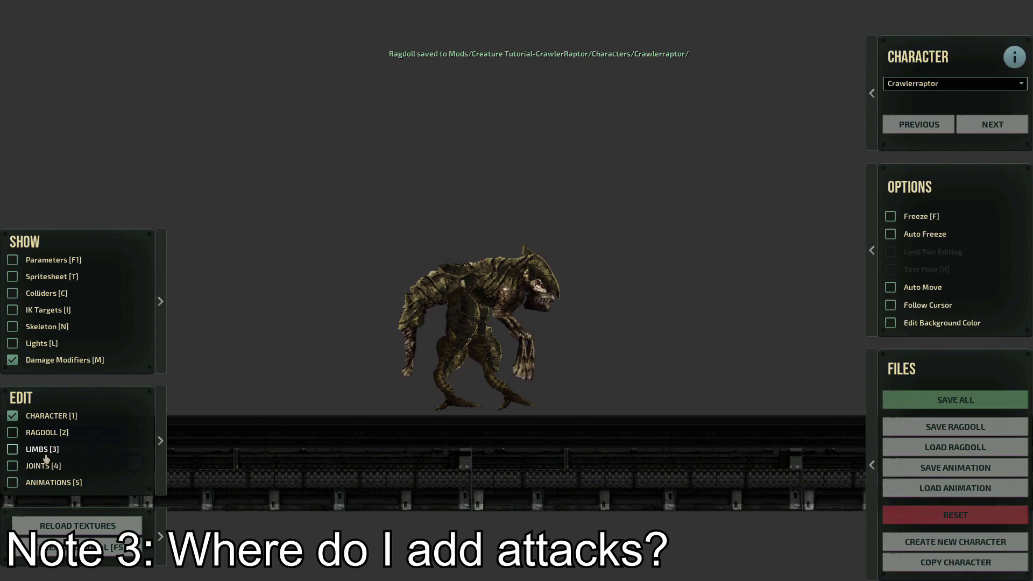
- Add an attack to the Claw limb and look through the attack's parameters
{"action": "left_click", "coordinate": [44, 455]}
{"action": "left_click", "coordinate": [518, 387]}
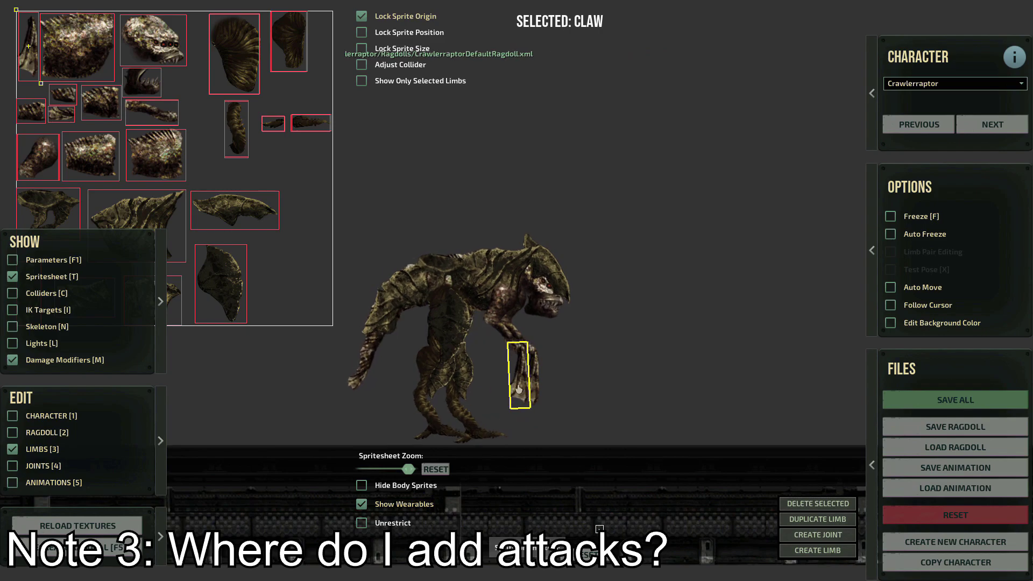
{"action": "key", "text": "F1"}
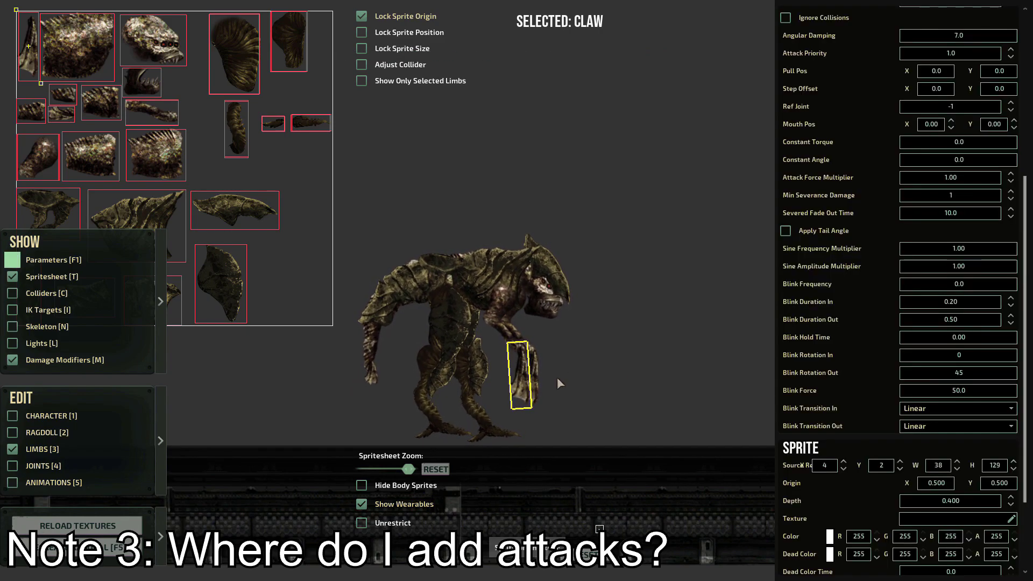
{"action": "scroll", "coordinate": [869, 372], "scroll_direction": "down", "scroll_amount": 5}
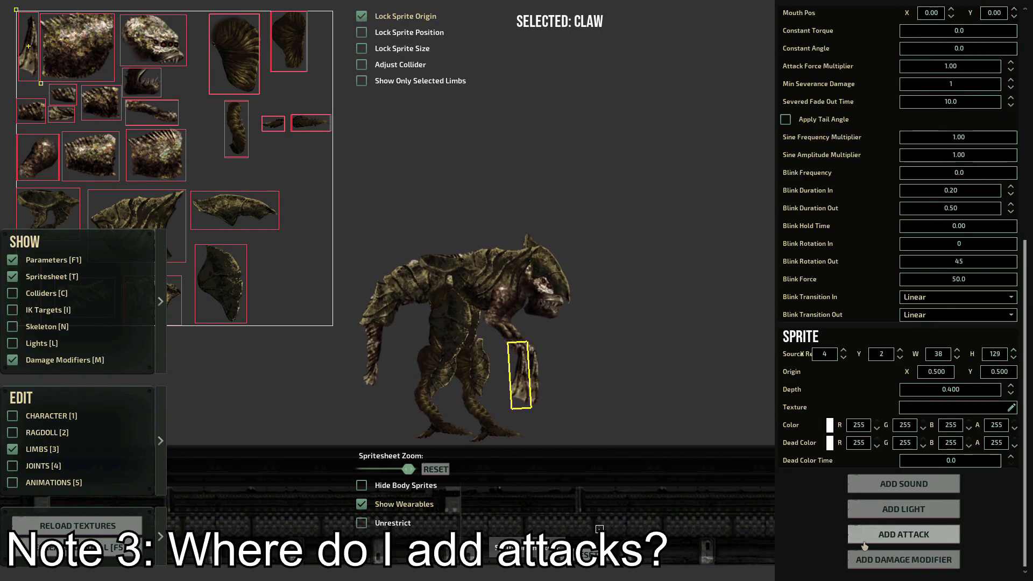
{"action": "left_click", "coordinate": [866, 532]}
{"action": "scroll", "coordinate": [818, 524], "scroll_direction": "up", "scroll_amount": 5}
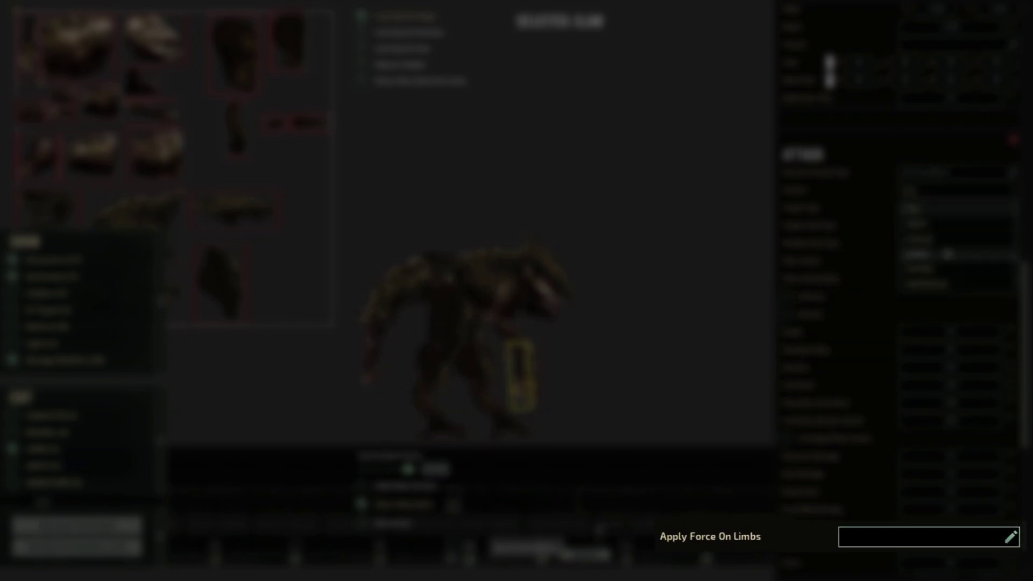
{"action": "scroll", "coordinate": [889, 237], "scroll_direction": "down", "scroll_amount": 3}
{"action": "scroll", "coordinate": [889, 236], "scroll_direction": "up", "scroll_amount": 3}
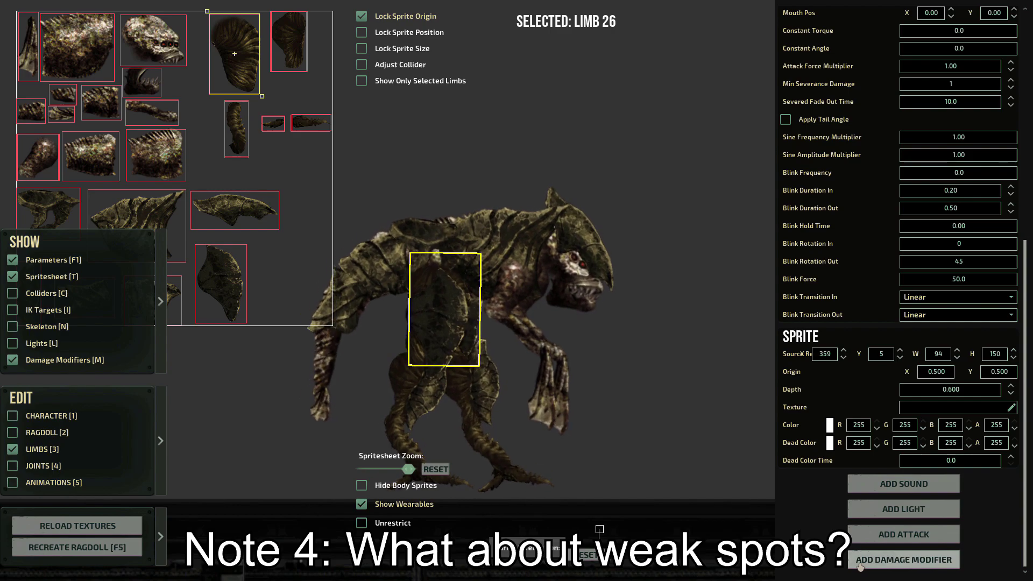
- Select the thigh limb, Limb 26, and go through its parameters down to the damage modifier option
{"action": "left_click", "coordinate": [161, 347]}
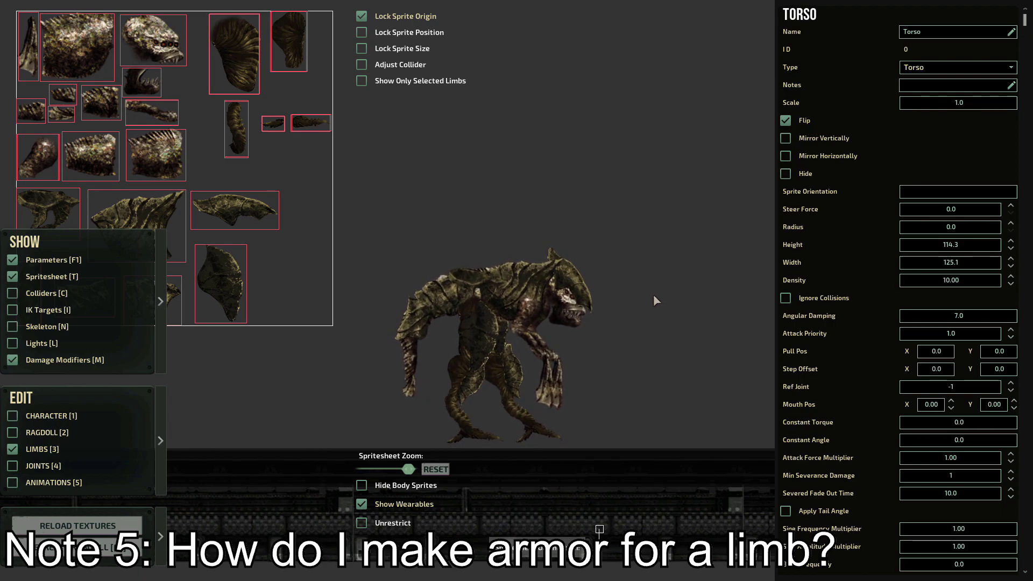
{"action": "scroll", "coordinate": [619, 290], "scroll_direction": "up", "scroll_amount": 2}
{"action": "scroll", "coordinate": [613, 282], "scroll_direction": "up", "scroll_amount": 2}
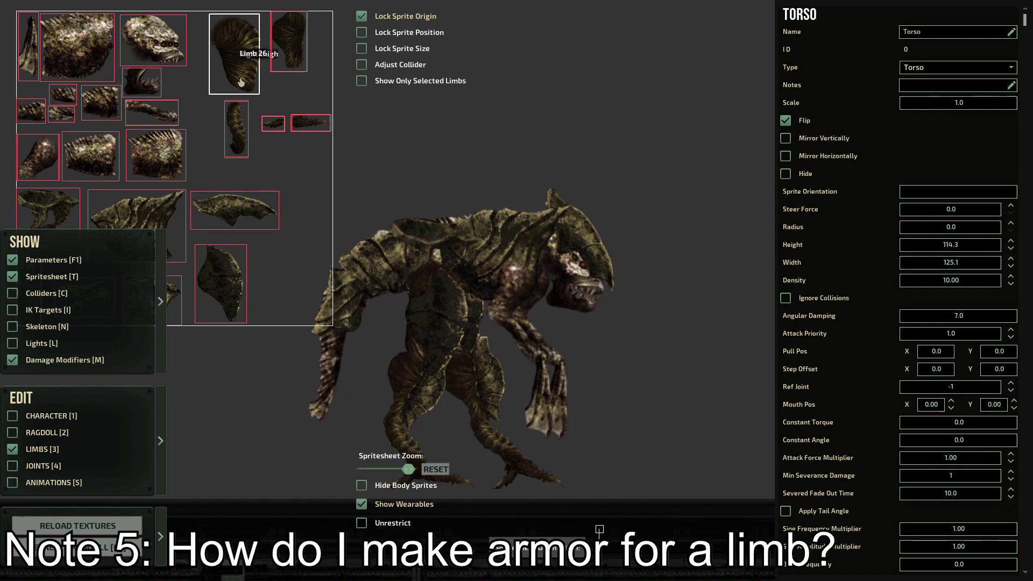
{"action": "left_click", "coordinate": [234, 62]}
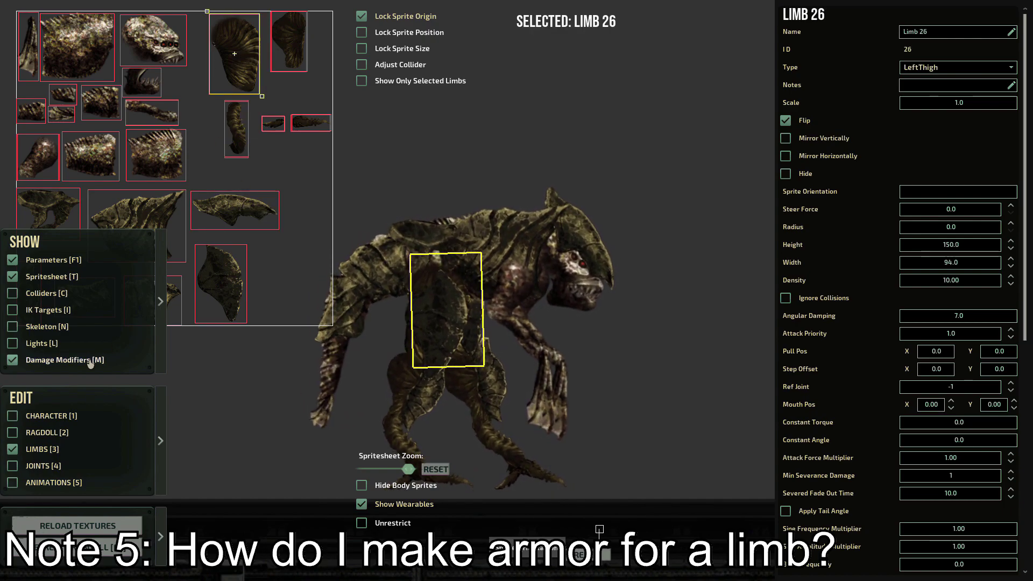
{"action": "scroll", "coordinate": [783, 403], "scroll_direction": "down", "scroll_amount": 7}
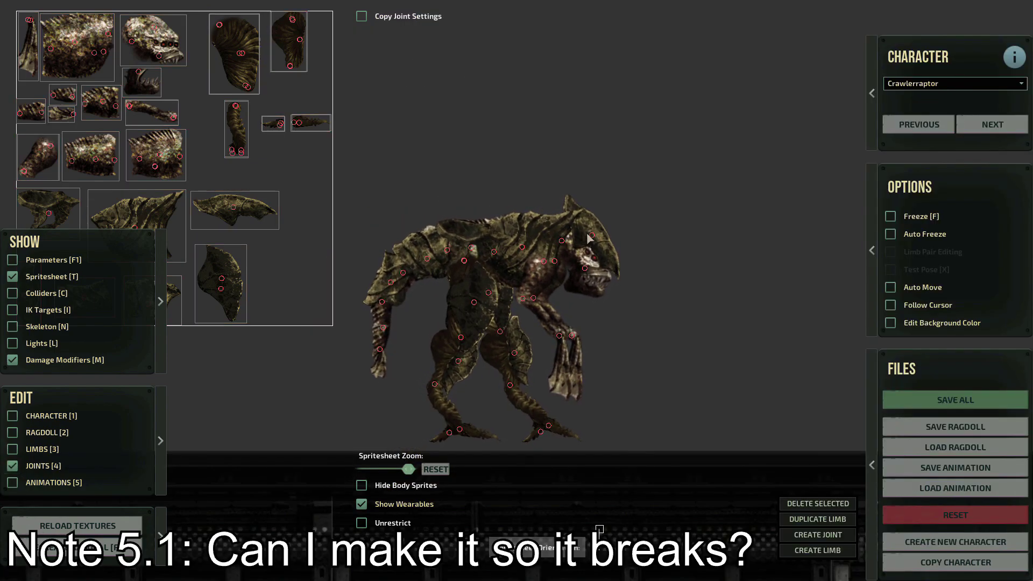
- Select the joint between the head and its armor plate and inspect its severance settings
{"action": "left_click", "coordinate": [591, 235]}
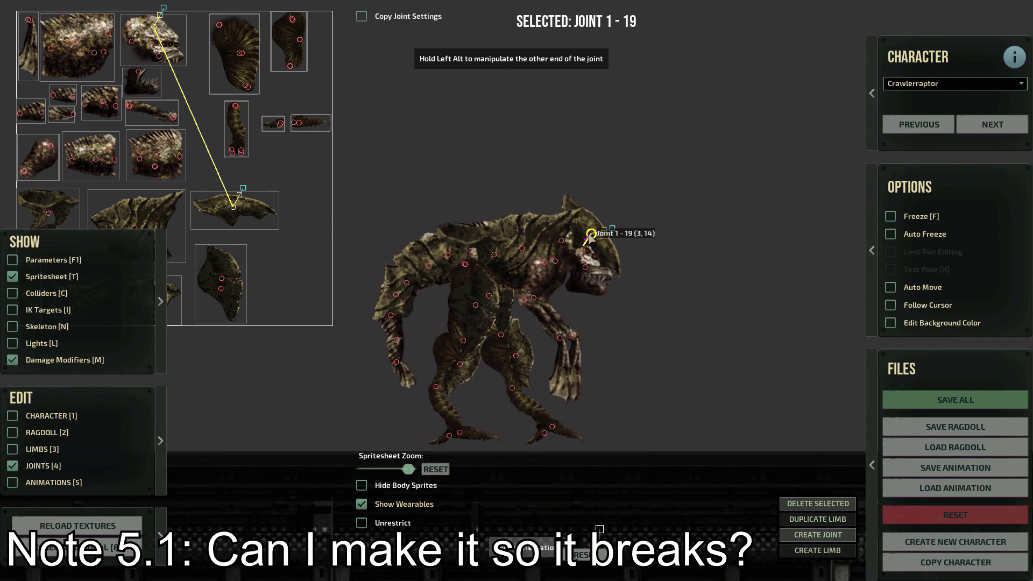
{"action": "key", "text": "F1"}
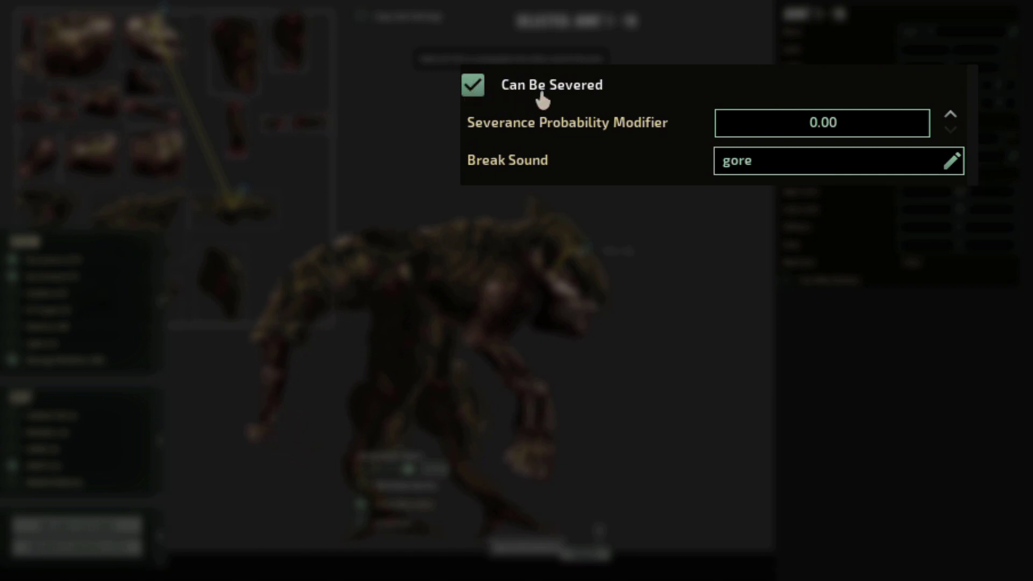
{"action": "mouse_move", "coordinate": [620, 130]}
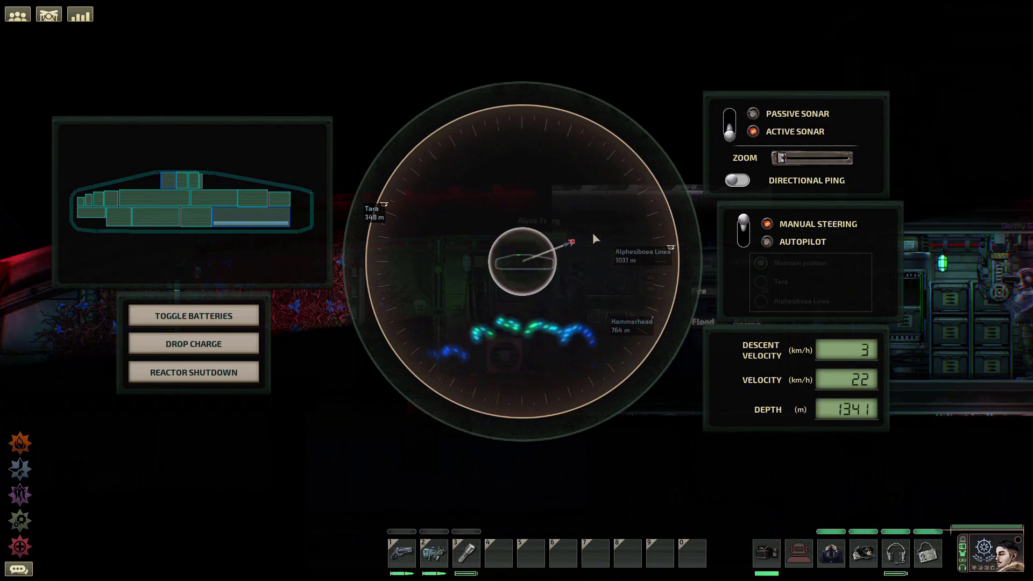
- Steer the submarine manually from the navigation terminal, adjusting its heading on the sonar display
{"action": "left_click_drag", "start_coordinate": [595, 244], "coordinate": [606, 260]}
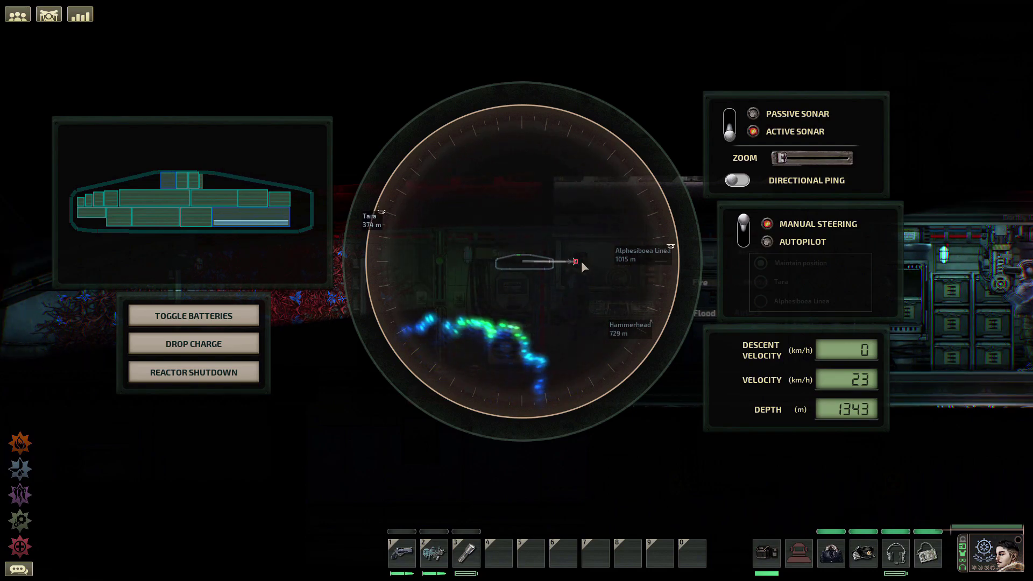
{"action": "left_click_drag", "start_coordinate": [582, 262], "coordinate": [569, 217]}
- Switch to the text editor and review the commented EventSet and MonsterEvent attribute descriptions in randomevents.xml
{"action": "key", "text": "alt+Tab"}
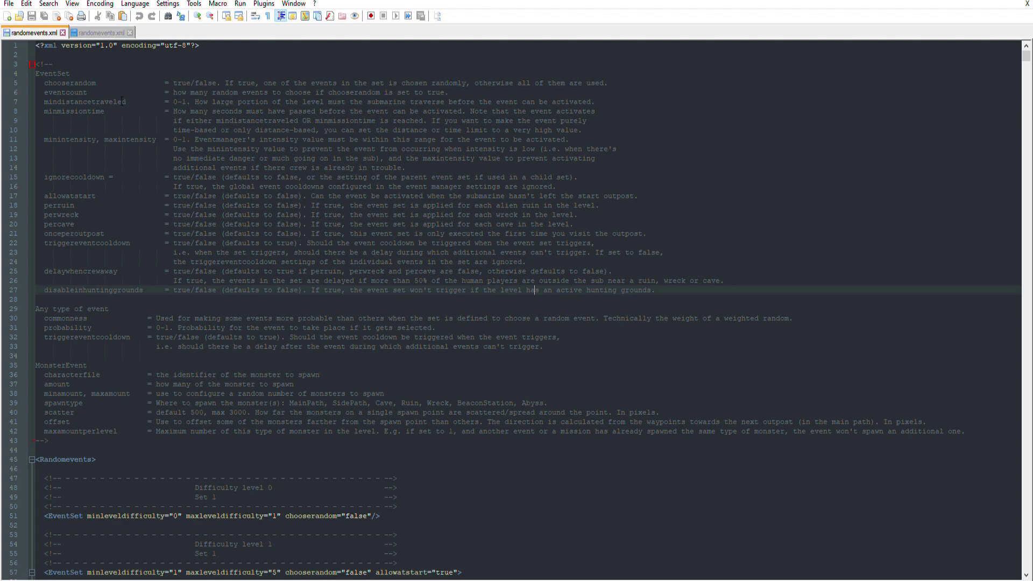
{"action": "left_click", "coordinate": [41, 70]}
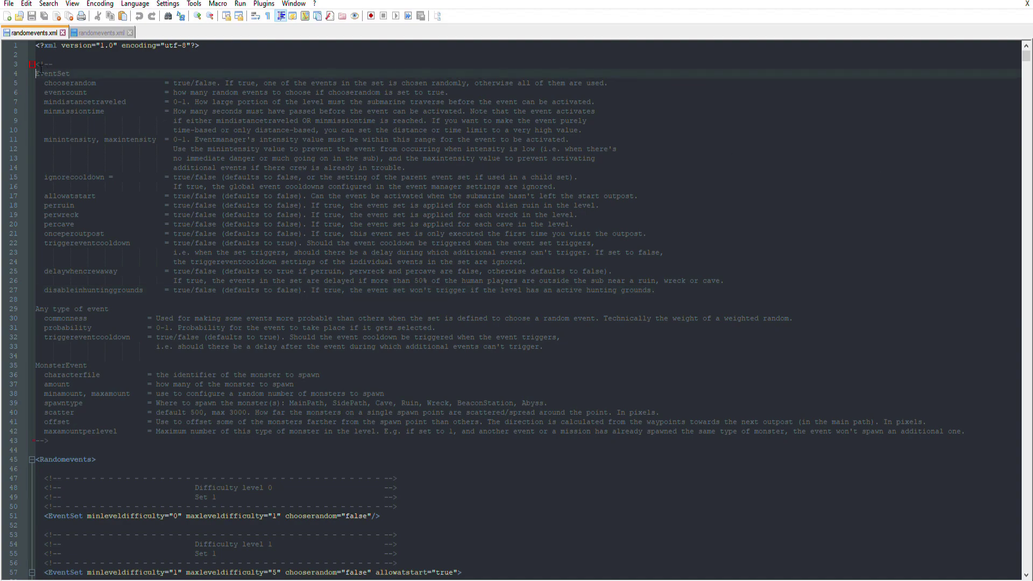
{"action": "left_click_drag", "start_coordinate": [41, 73], "coordinate": [317, 431]}
{"action": "left_click", "coordinate": [325, 436]}
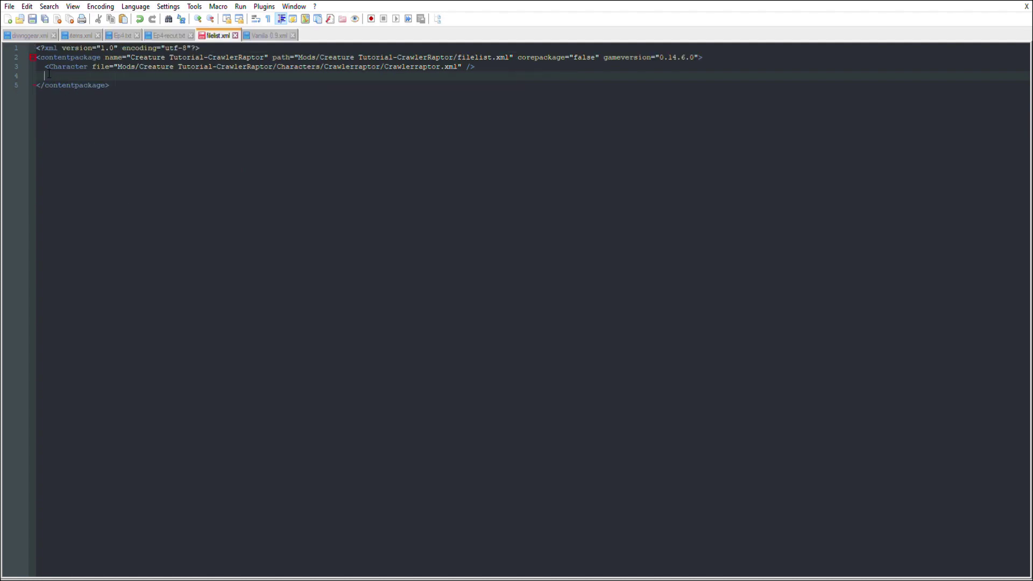
- Add a RandomEvents entry to filelist.xml that points to Mods/Creature Tutorial-CrawlerRaptor/randomevents.xml
{"action": "key", "text": "ctrl+v"}
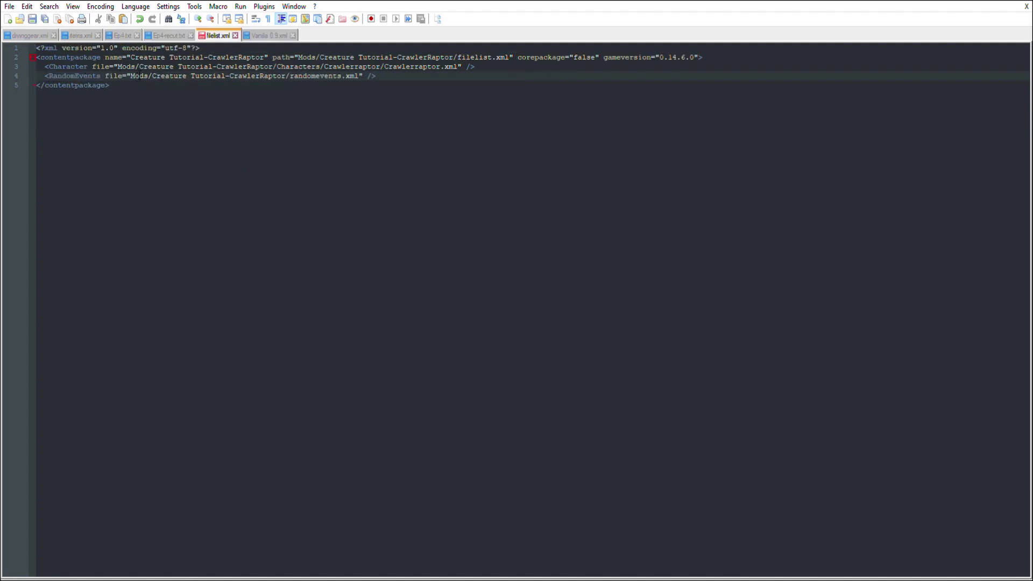
{"action": "left_click", "coordinate": [77, 76]}
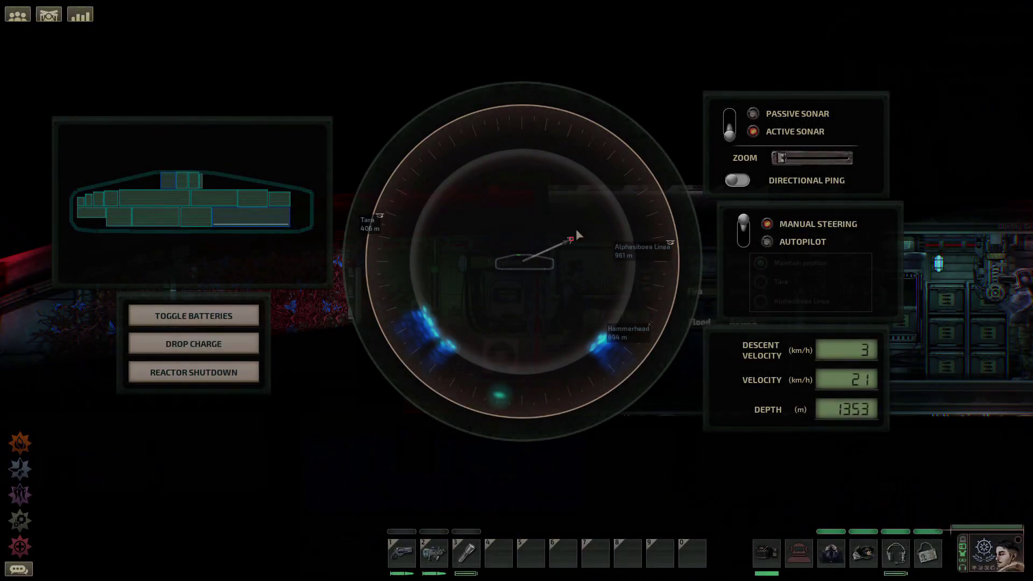
- Steer the submarine manually, set the autopilot to maintain position and leave the navigation terminal
{"action": "mouse_move", "coordinate": [576, 228]}
{"action": "left_mouse_down"}
{"action": "mouse_move", "coordinate": [584, 267]}
{"action": "mouse_move", "coordinate": [591, 258]}
{"action": "left_mouse_up"}
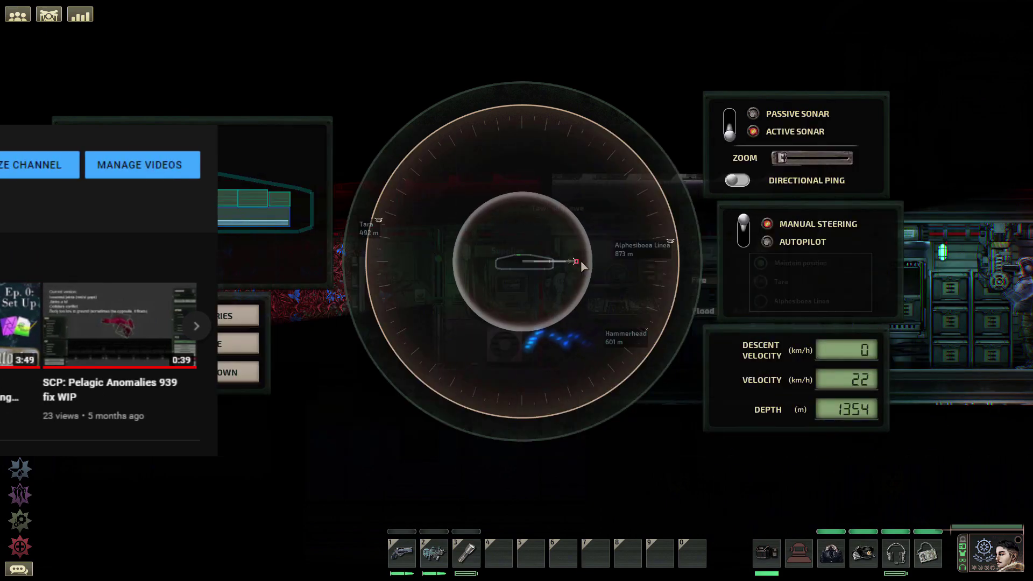
{"action": "left_click_drag", "start_coordinate": [575, 263], "coordinate": [542, 243]}
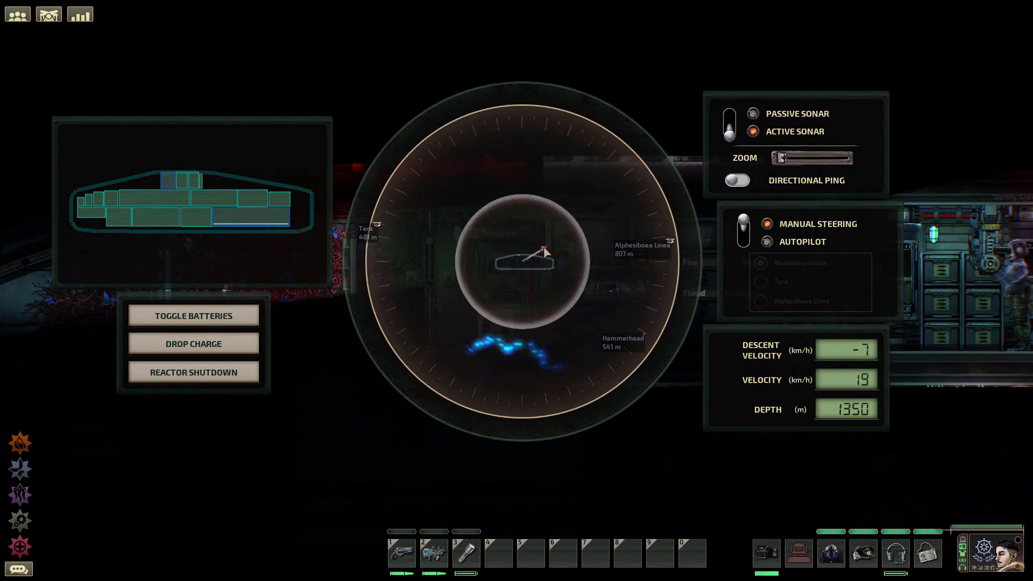
{"action": "left_click", "coordinate": [744, 227]}
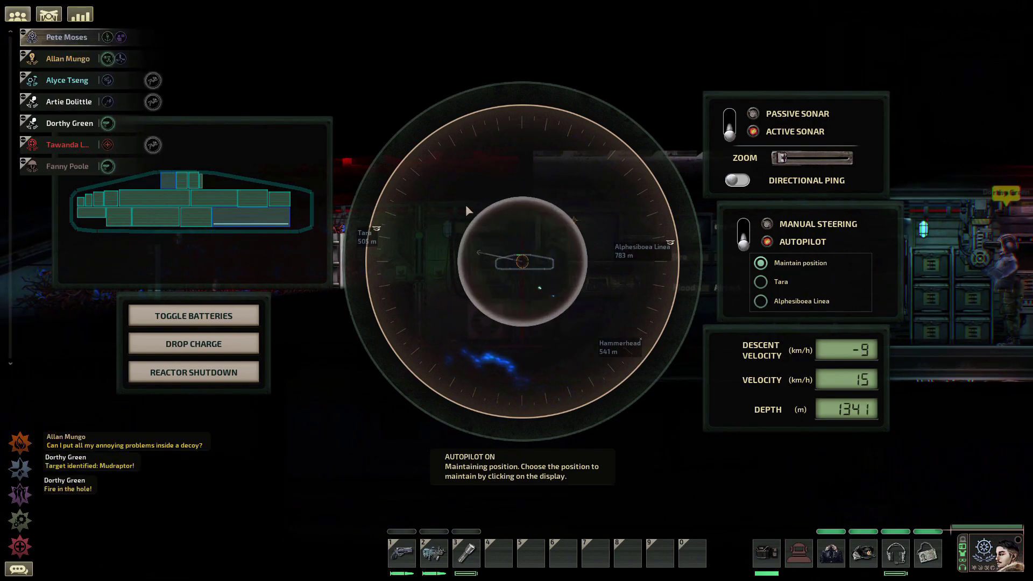
{"action": "key", "text": "Escape"}
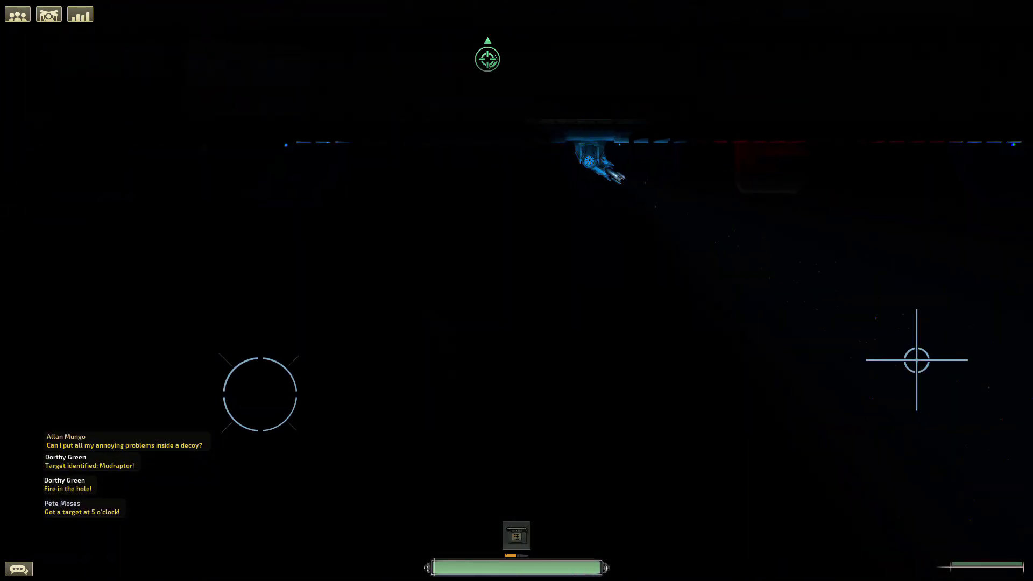
- Aim the submarine's turret at the creature below the hull and fire at it
{"action": "left_click_drag", "start_coordinate": [312, 399], "coordinate": [228, 380]}
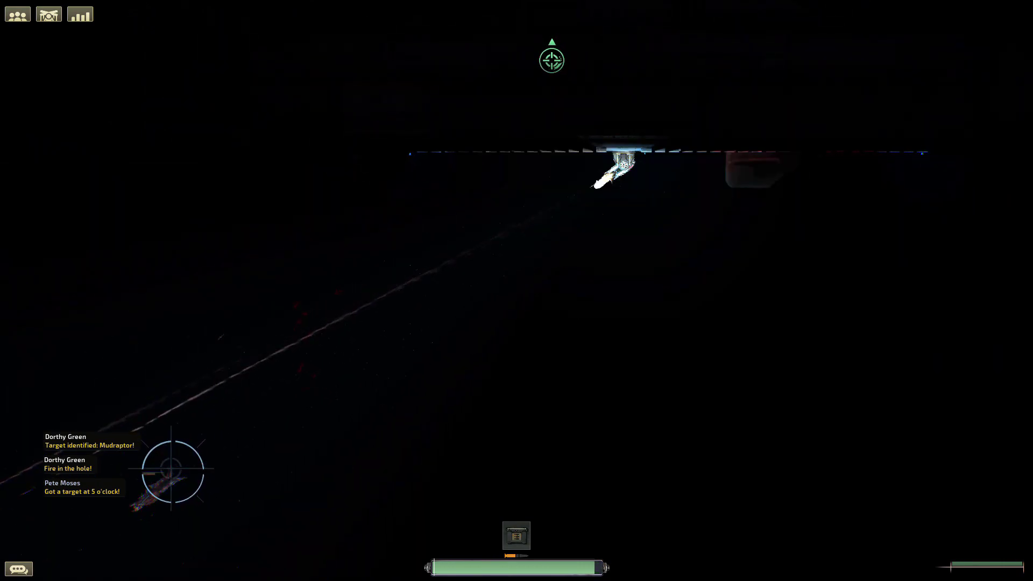